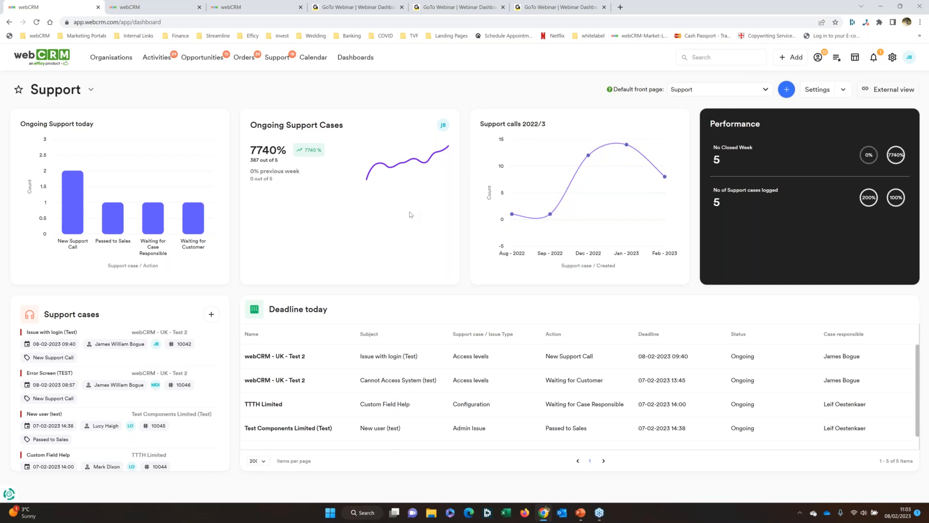
- Show the support cases as a board with the filter pane hidden and review the users available for filtering
left_click(277, 58)
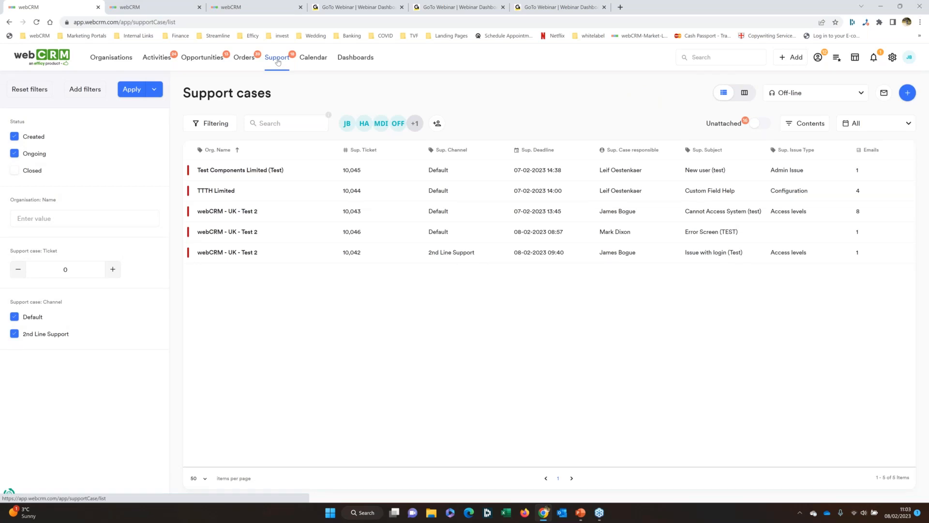
left_click(207, 127)
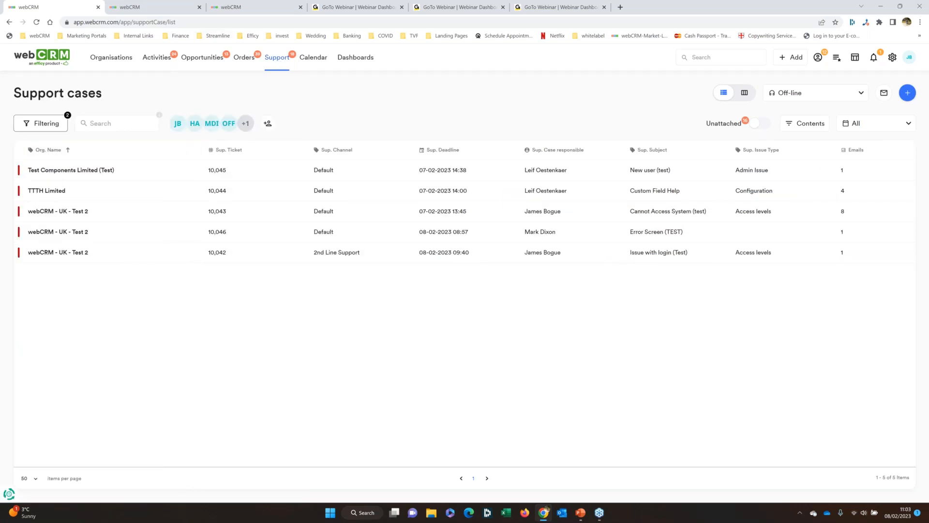
left_click(246, 124)
left_click(745, 94)
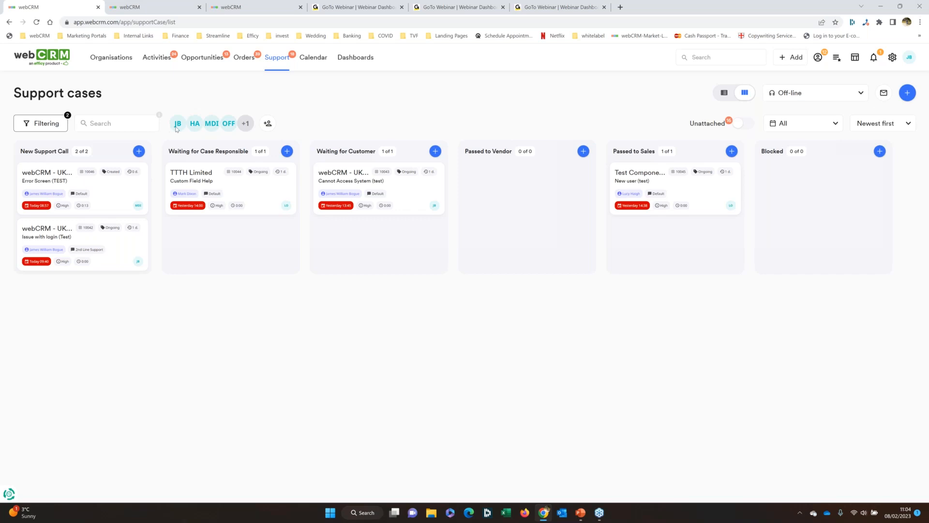
left_click(267, 124)
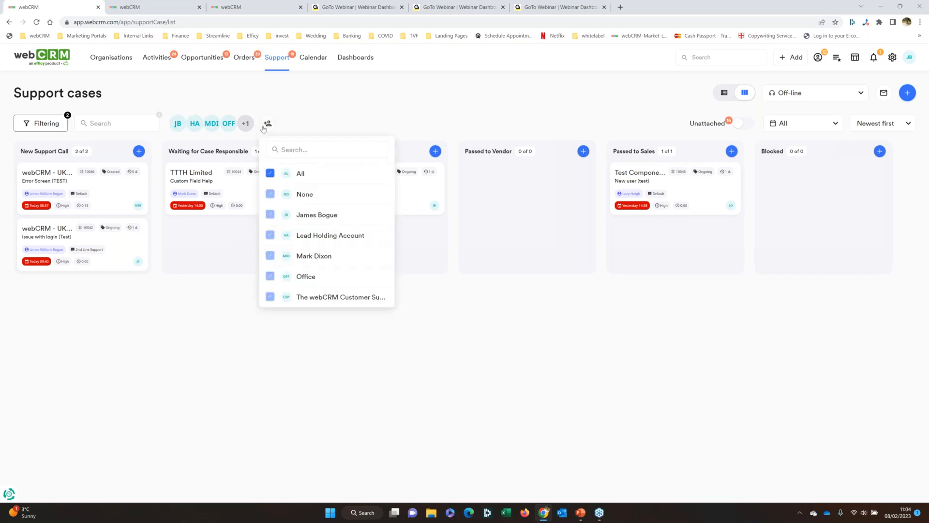
left_click(323, 102)
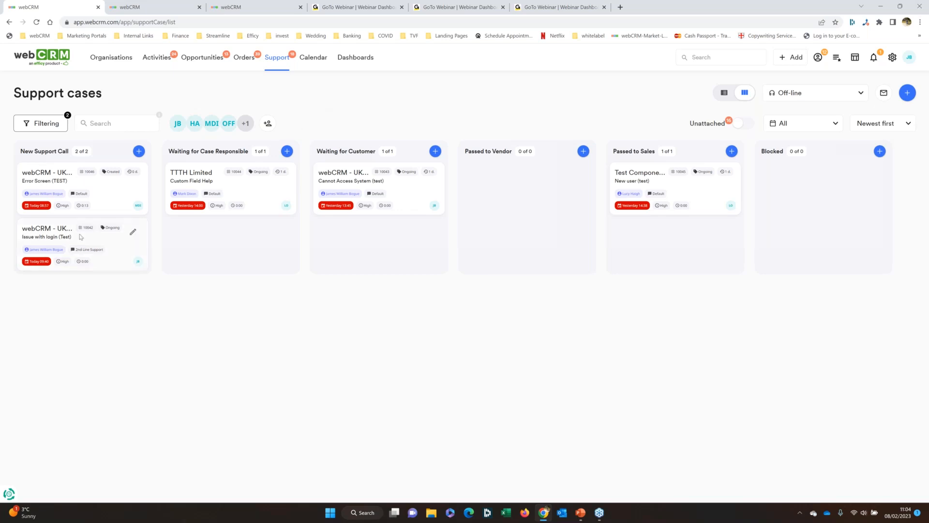
- Move the "Issue with login (Test)" case from New Support Call to Waiting for Customer
left_click_drag(91, 236, 373, 235)
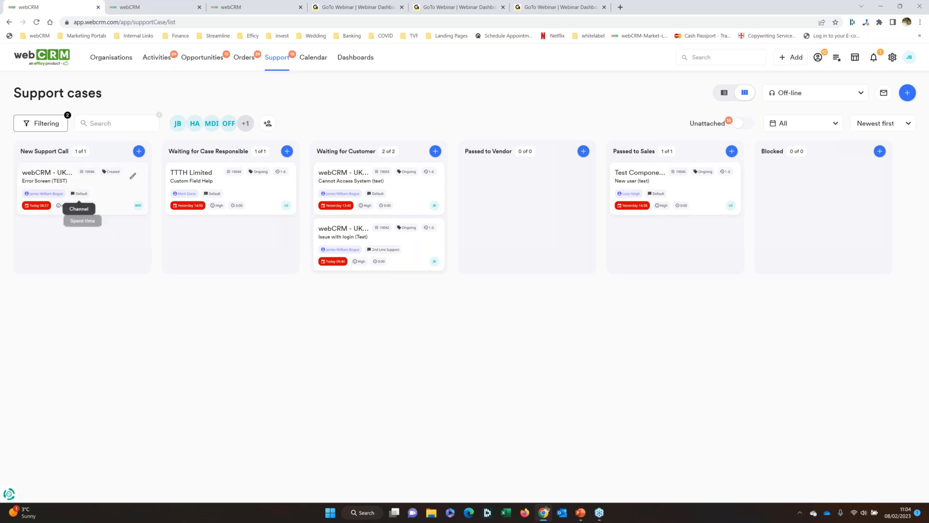
mouse_move(44, 183)
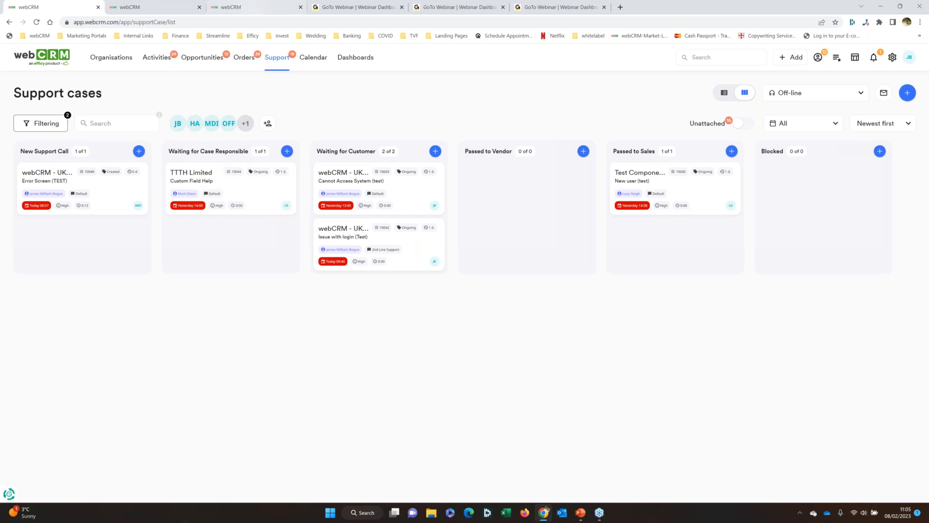
- Look at the support case action values in the drop-down list configuration and return to the support cases board
left_click(242, 8)
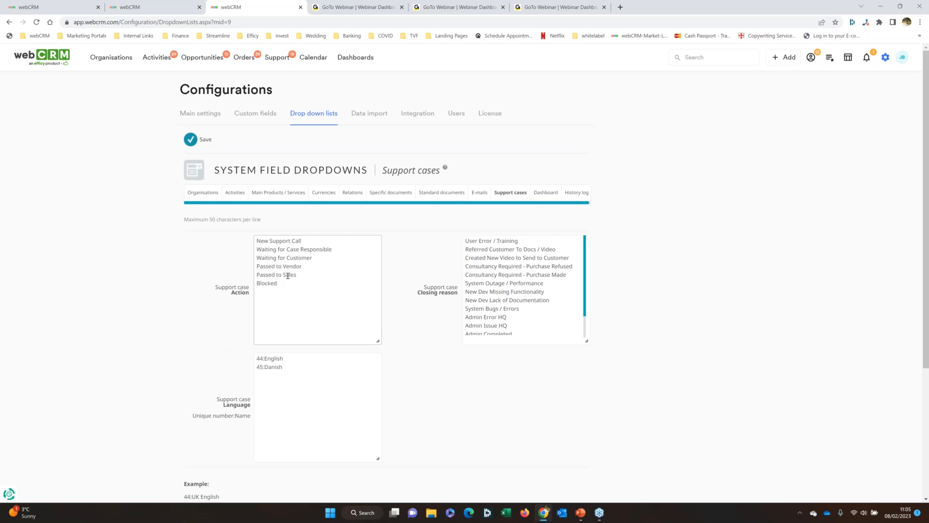
left_click(171, 12)
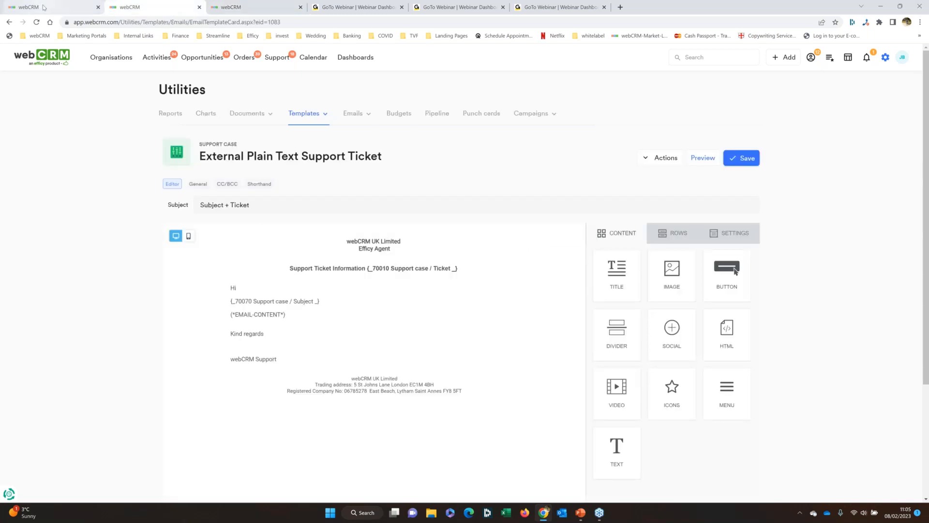
left_click(44, 7)
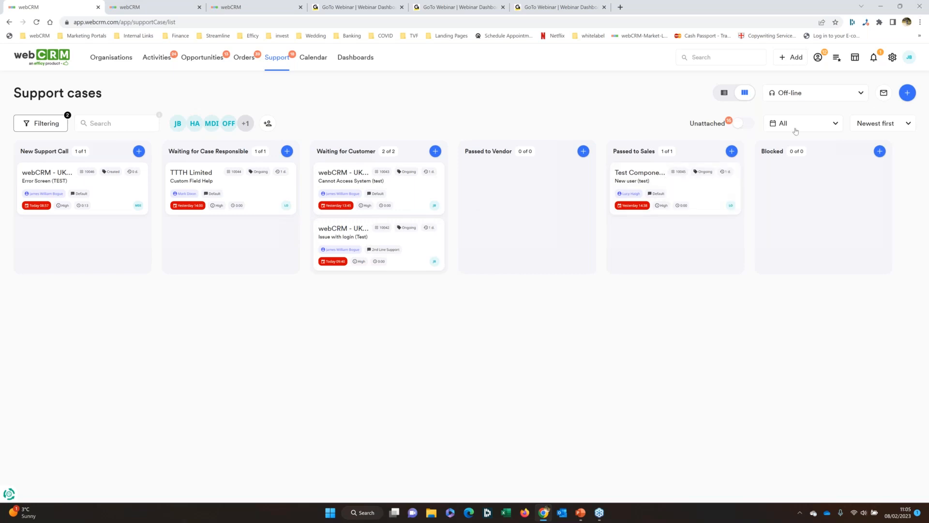
- Review the sort order and date filter options of the support cases board
left_click(905, 124)
left_click(887, 127)
left_click(804, 123)
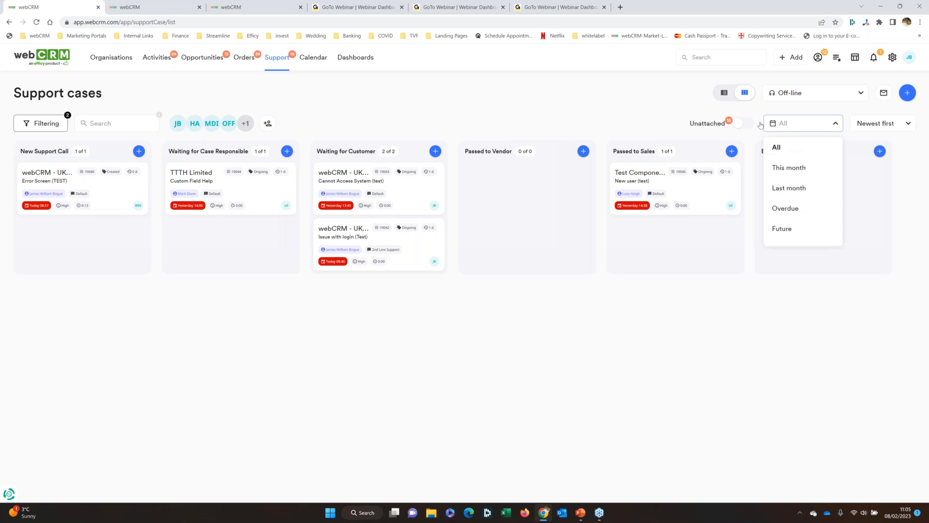
left_click(626, 110)
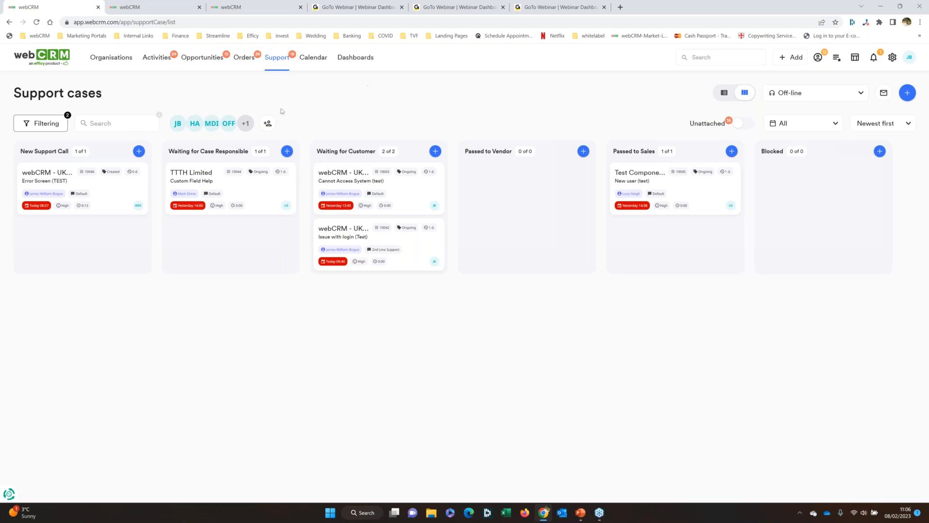
- Open the Custom Field Help case of TTTH Limited and read the customer's request and the support reply as full e-mails
mouse_move(281, 179)
left_click(281, 179)
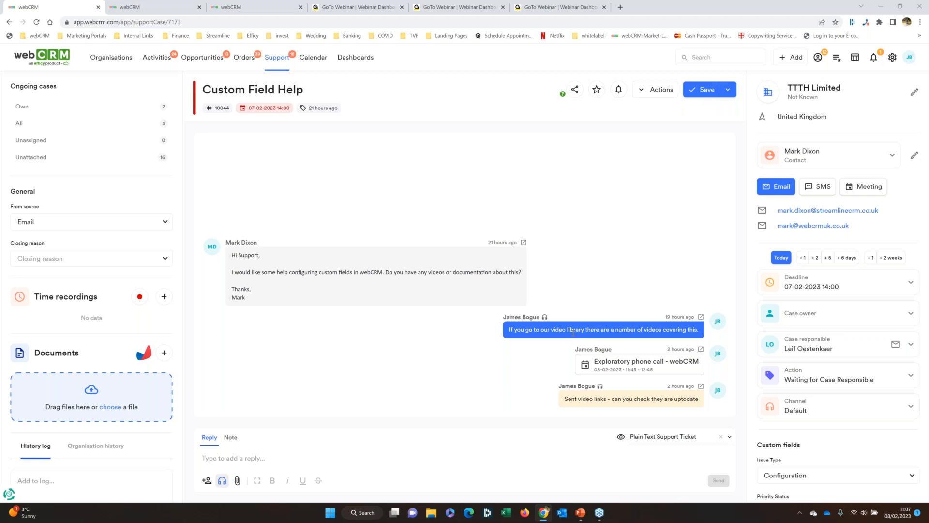
mouse_move(546, 318)
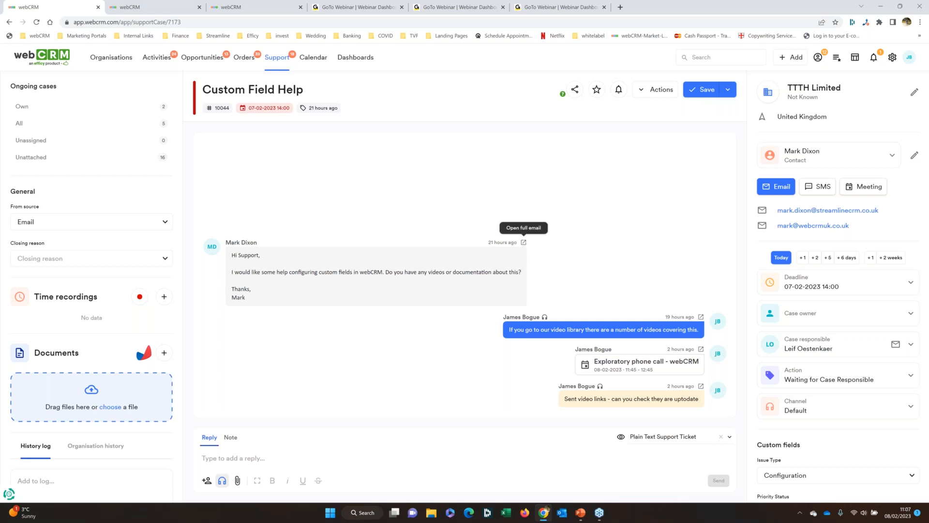
left_click(524, 242)
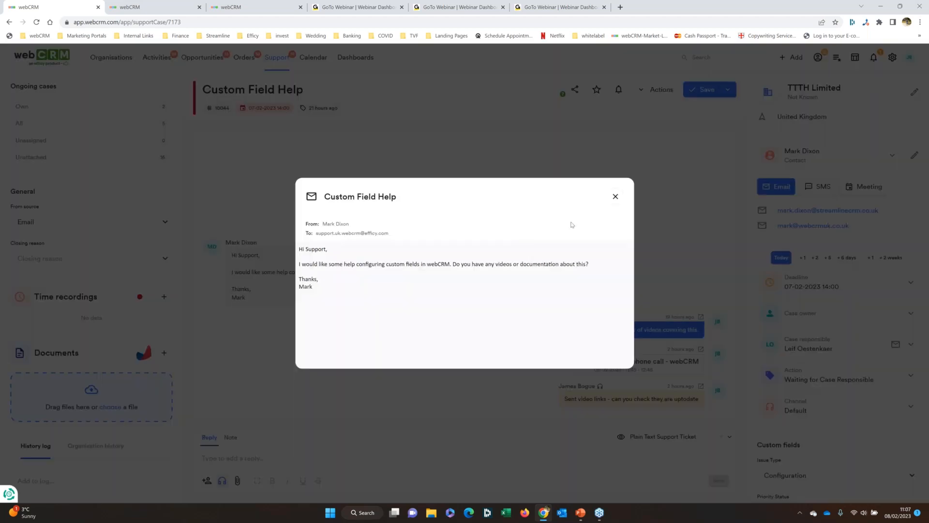
left_click(613, 198)
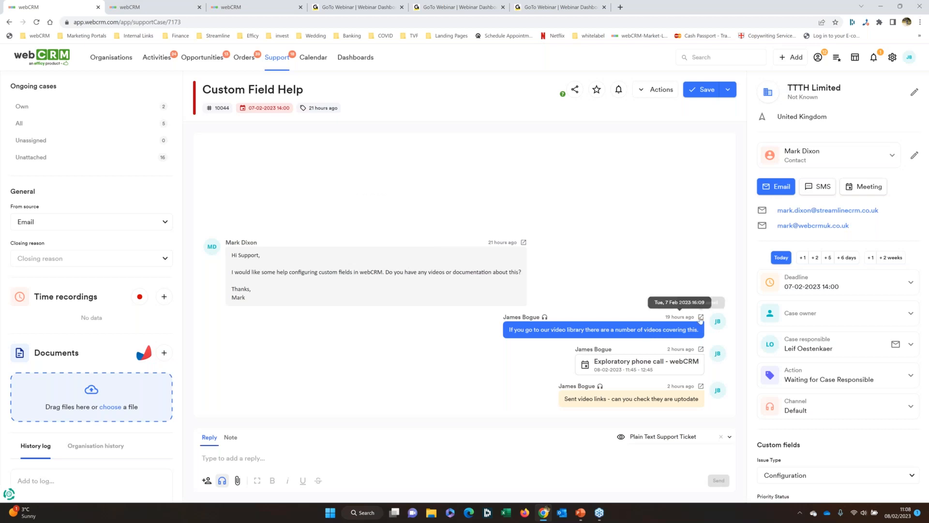
left_click(701, 317)
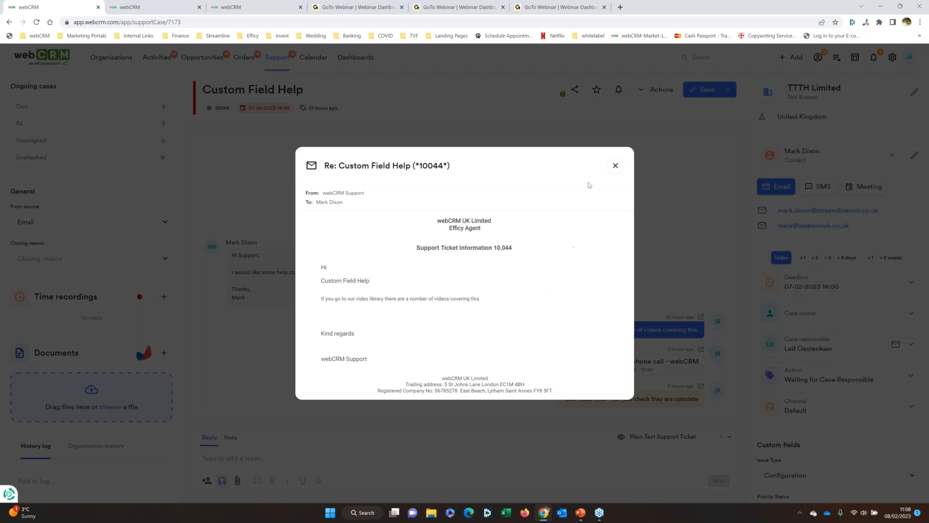
left_click(615, 165)
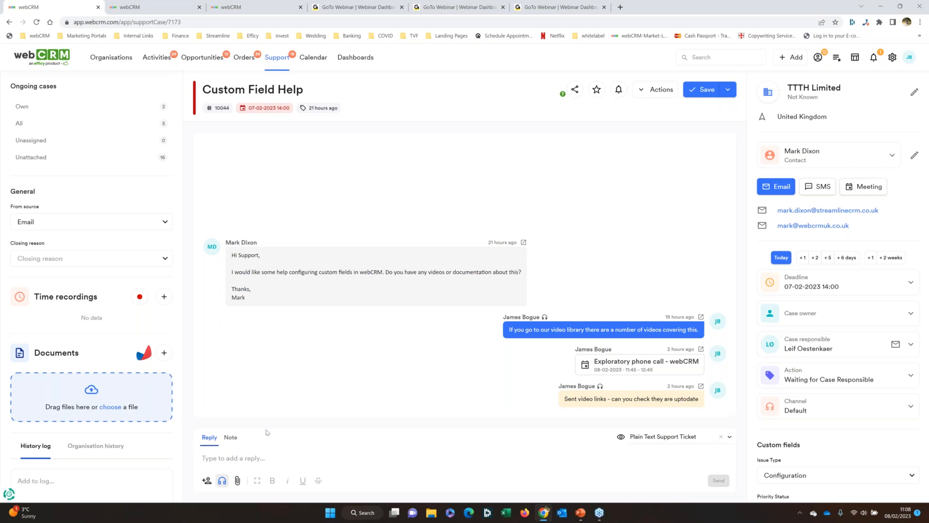
- Save the note "Called customer and had a chat" on the Custom Field Help case
left_click(235, 440)
left_click(233, 457)
type("Called customer and had a chat")
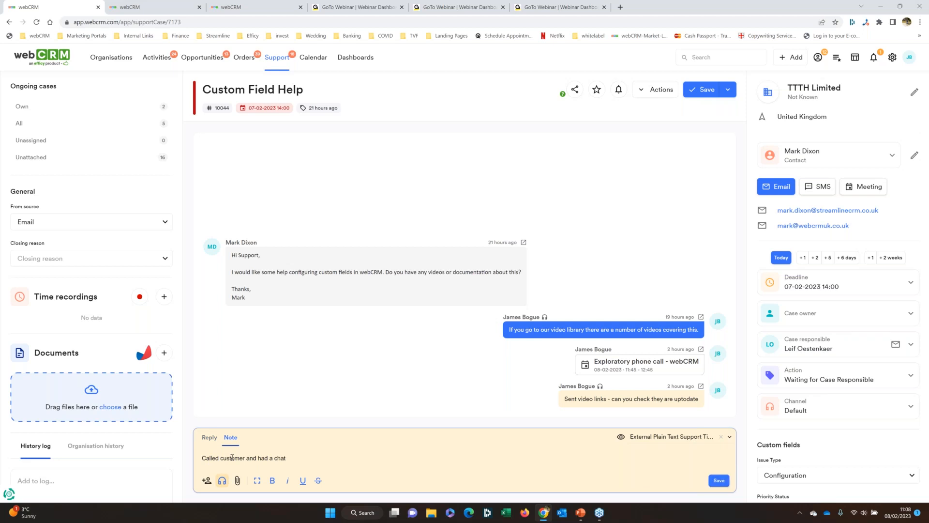
left_click(718, 480)
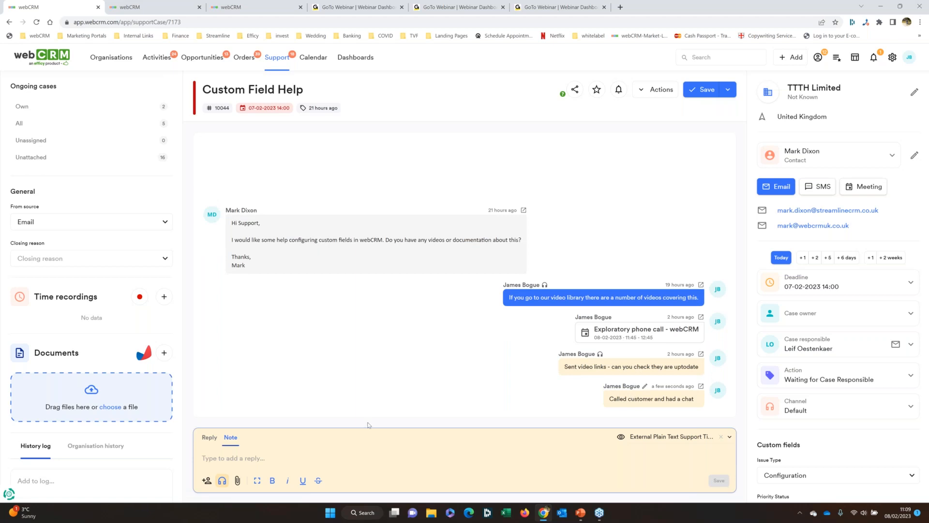
- Draft a reply reading "You need to got ot config and then look at custom fields" with the Plain Text Support Ticket template
left_click(210, 438)
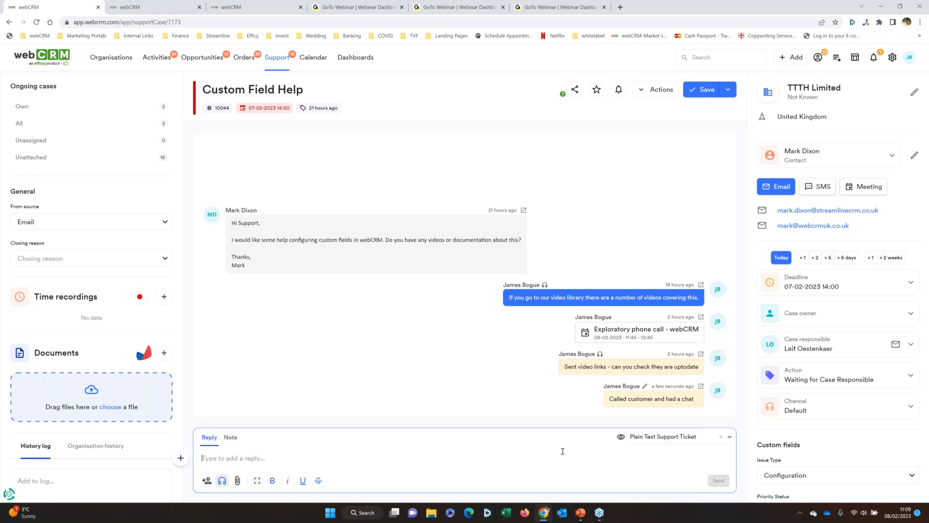
left_click(730, 437)
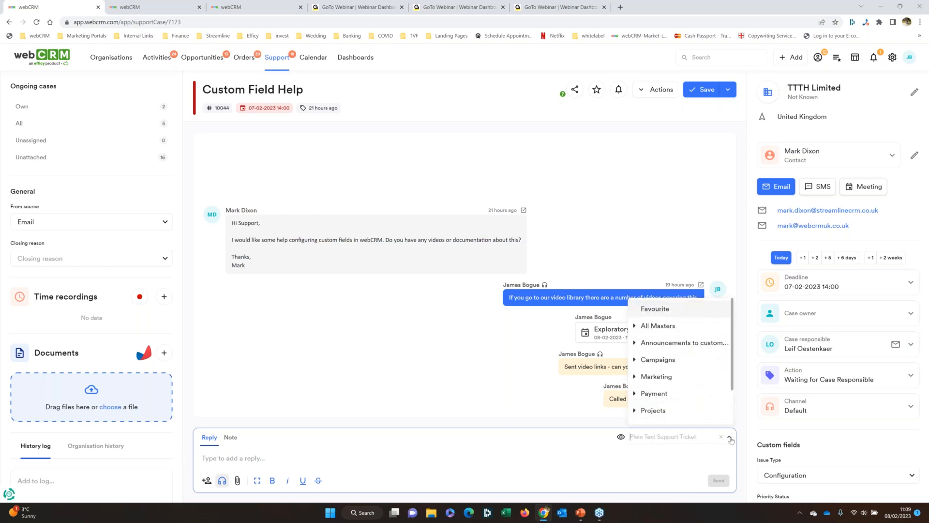
left_click(578, 455)
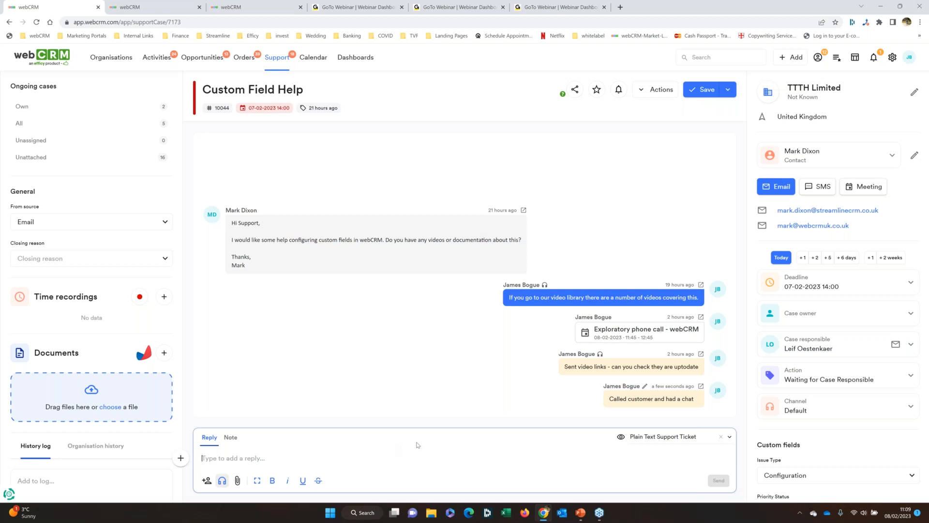
left_click(316, 445)
type("You need to ")
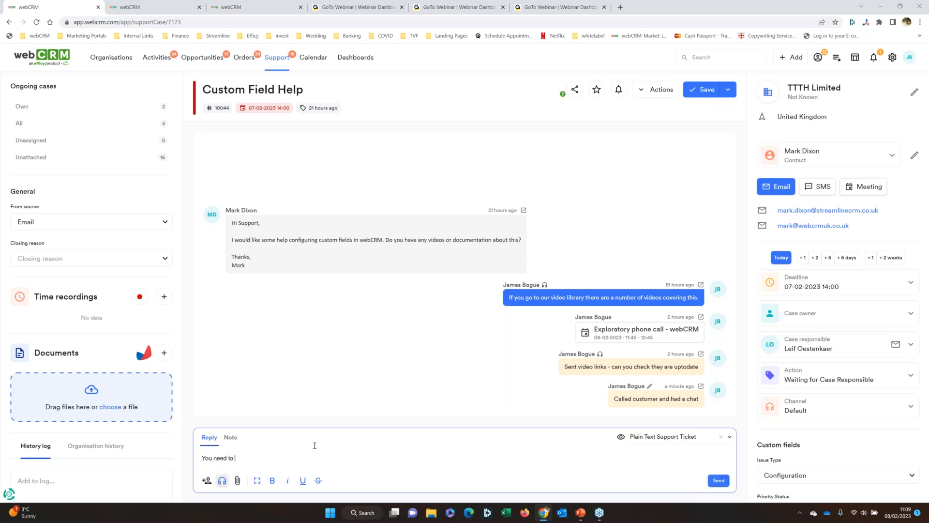
type("got ot config and then look at custome")
key("BackSpace")
type("fields")
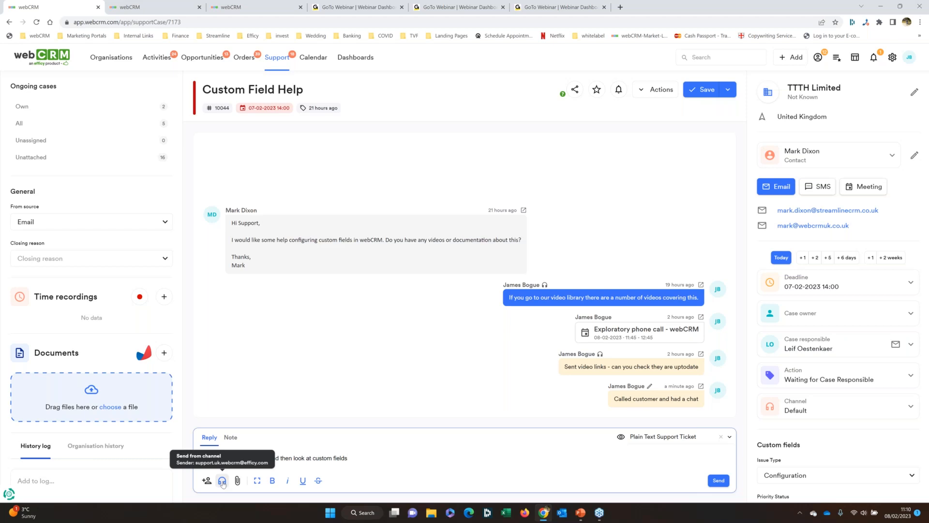
- Send the reply from the agent's own e-mail address instead of the support channel and check the full sent e-mail
left_click(222, 481)
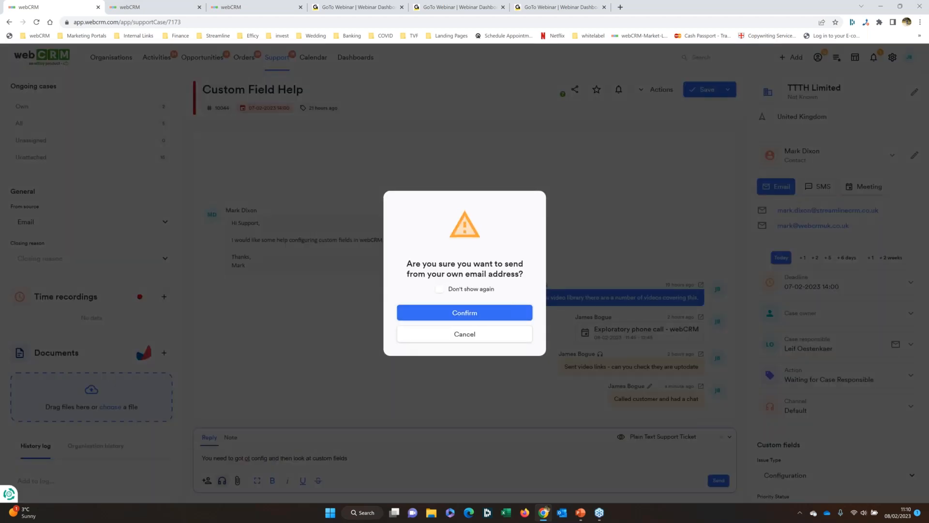
left_click(436, 333)
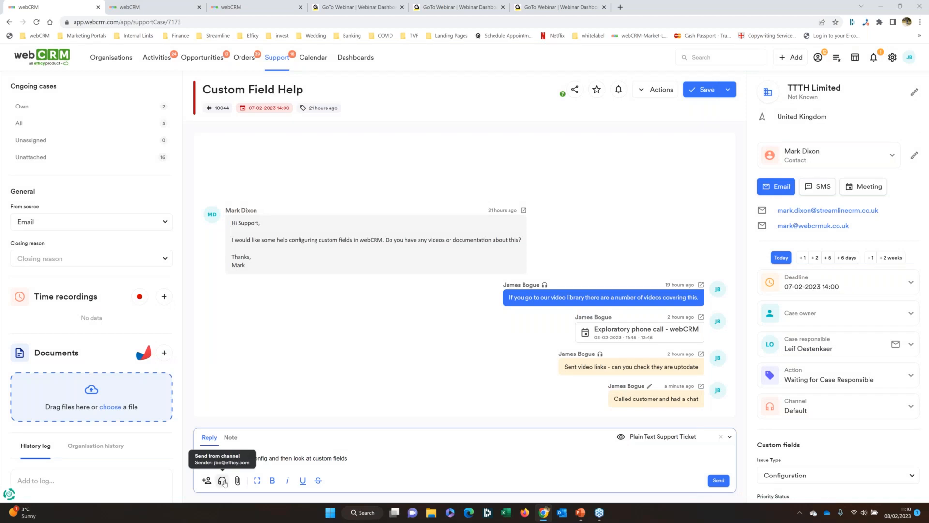
left_click(708, 482)
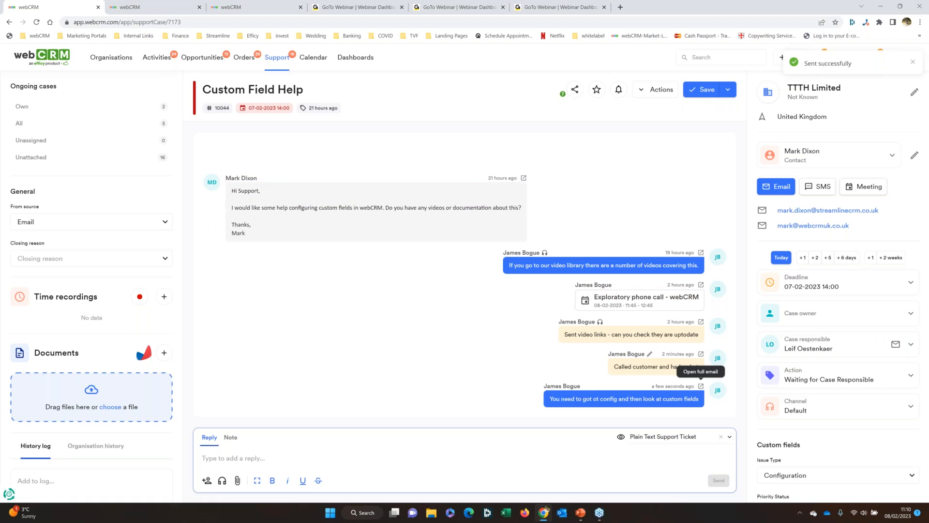
left_click(700, 386)
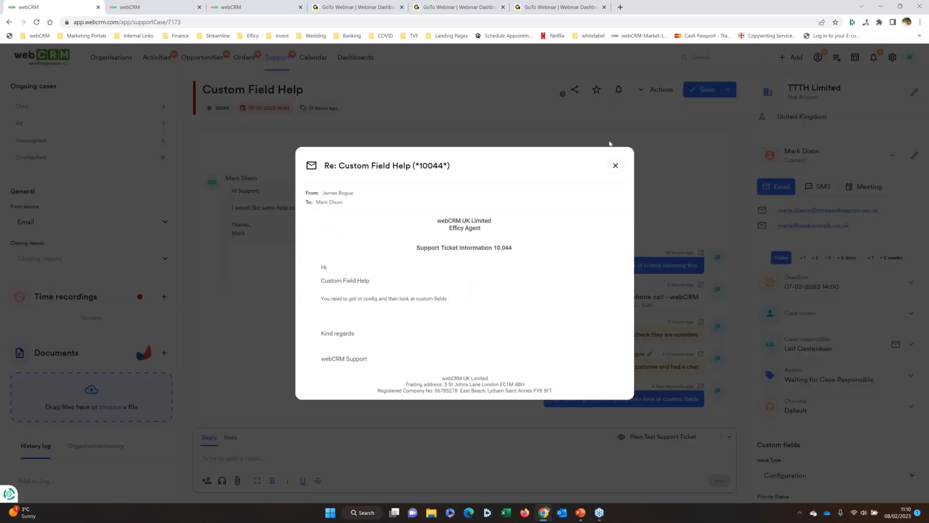
left_click(616, 166)
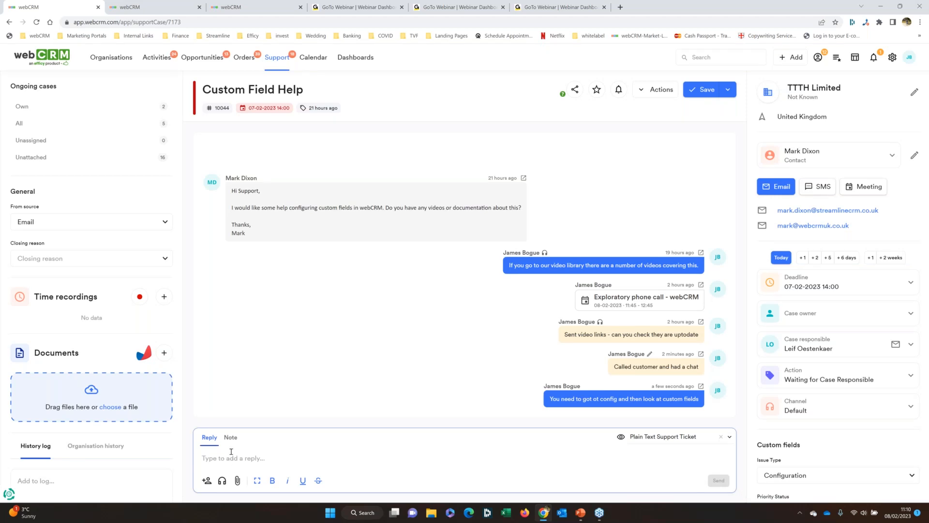
- Show the reply's recipient fields and replace the To recipient with the contact's alternative e-mail address
left_click(206, 481)
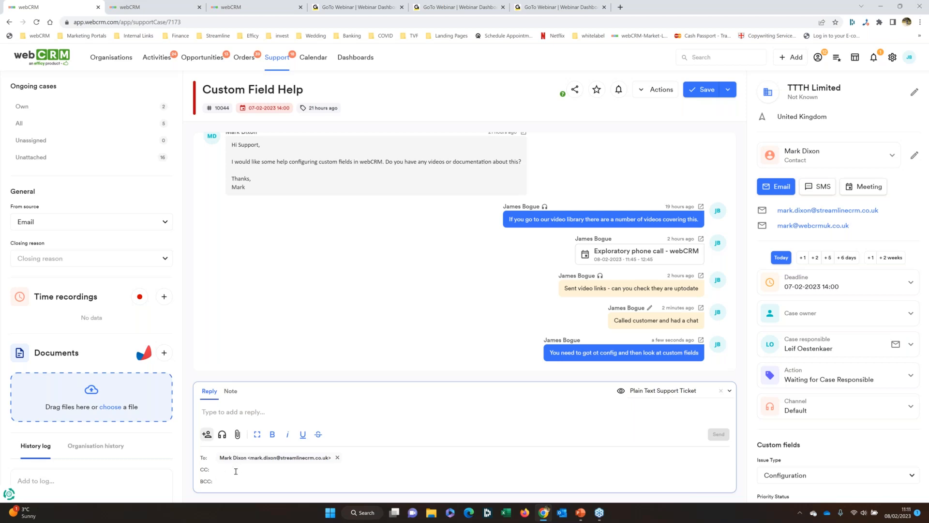
left_click(370, 457)
left_click(612, 352)
left_click(337, 458)
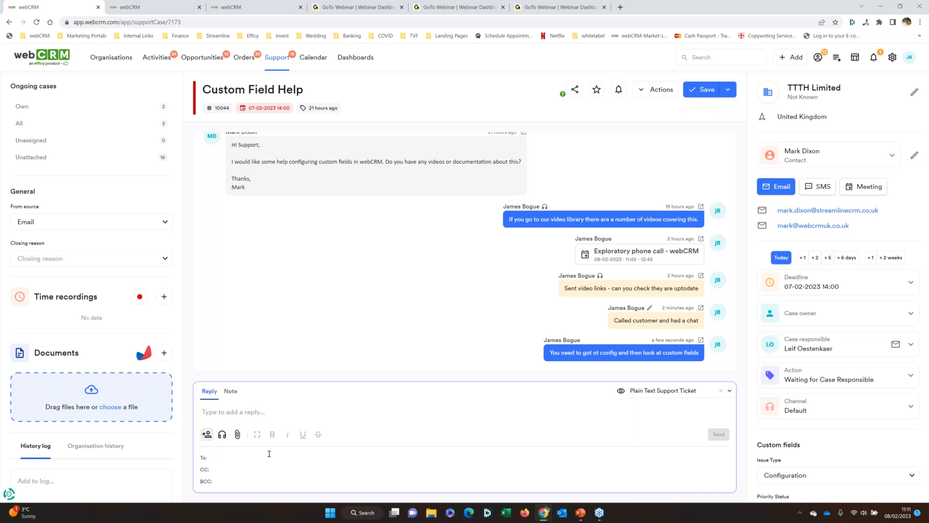
left_click(234, 458)
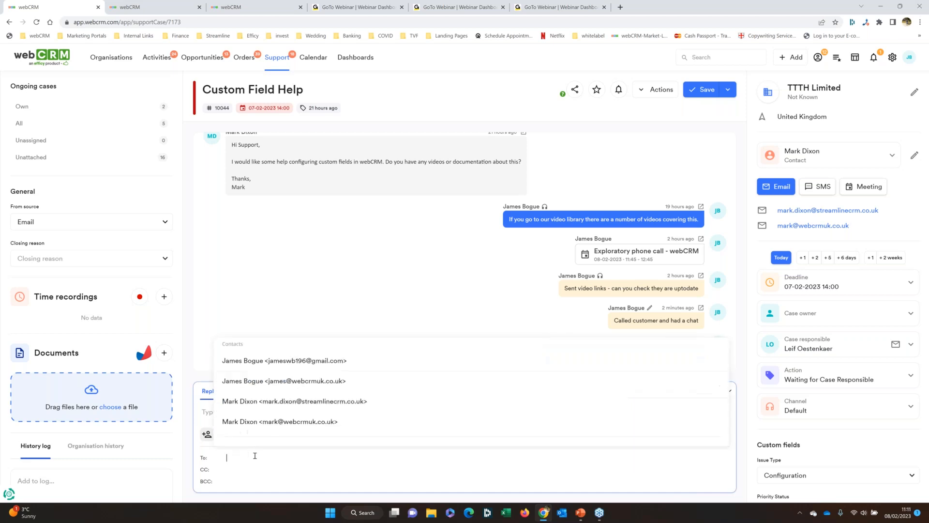
left_click(288, 422)
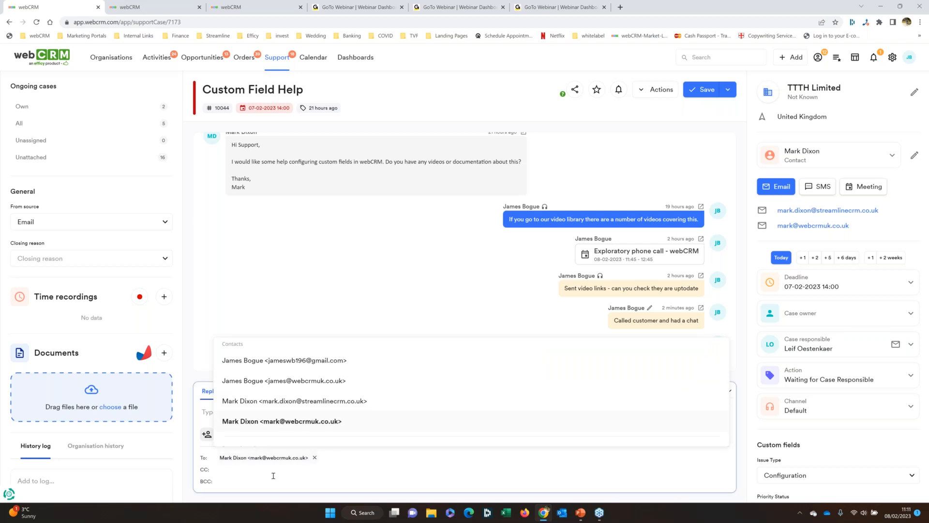
left_click(397, 294)
- Send the reply "can you call customer" to the chosen recipient and review the case conversation
left_click(244, 411)
type("can you call customer")
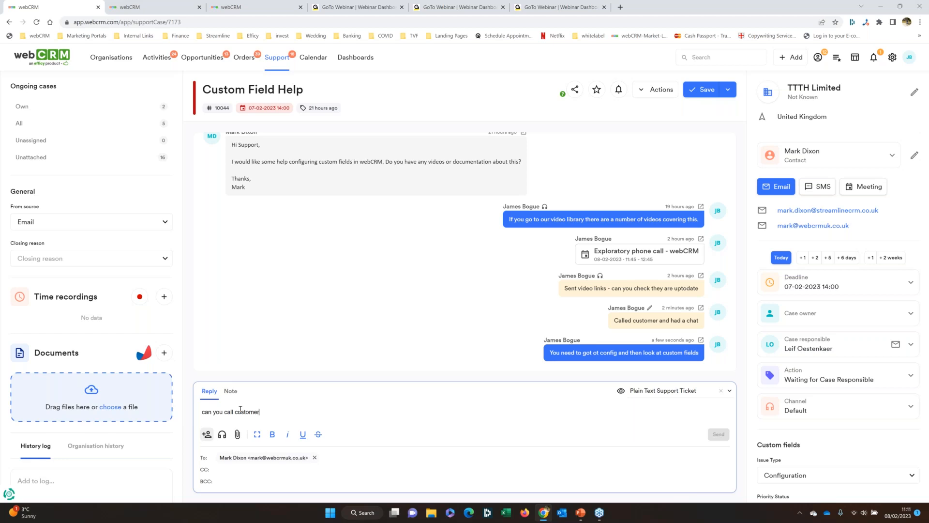
left_click(719, 434)
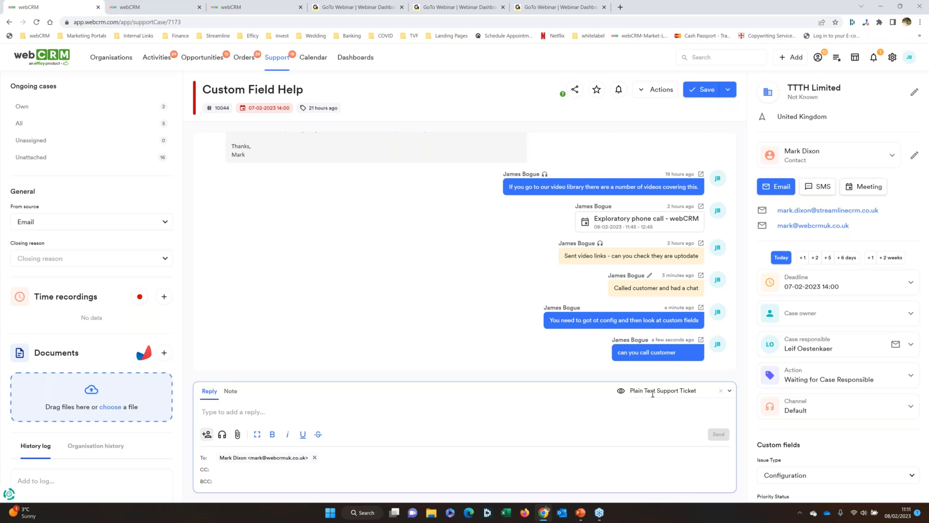
scroll(652, 394, "up", 1)
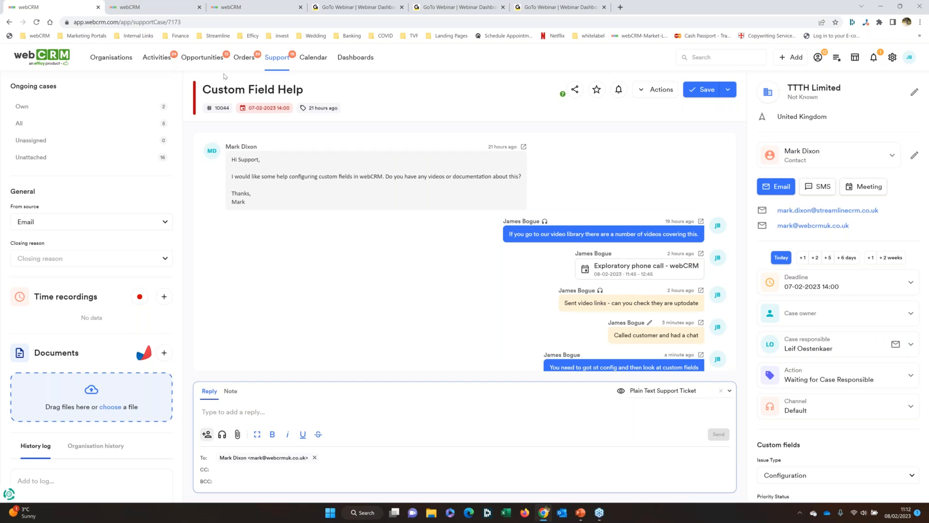
- Check the support case default e-mail templates for the User and External user receivers in the e-mail template settings
left_click(277, 57)
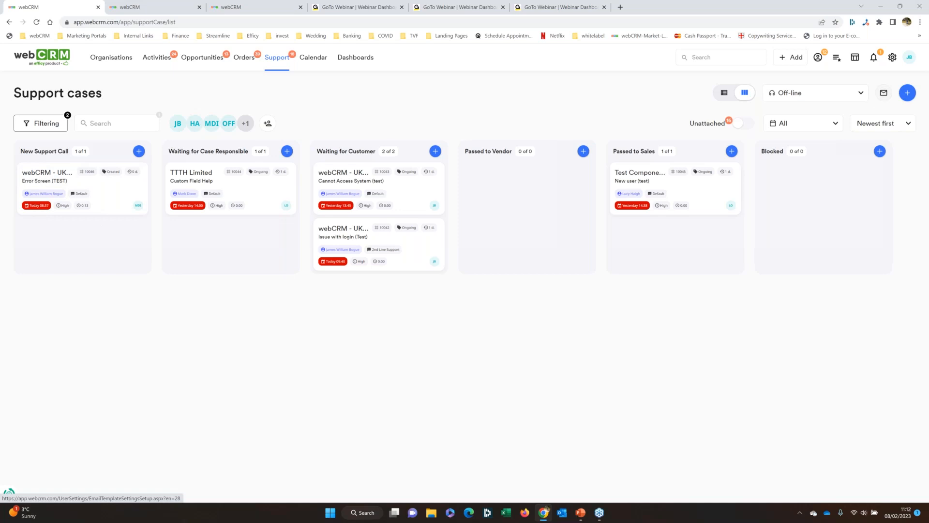
left_click(884, 95)
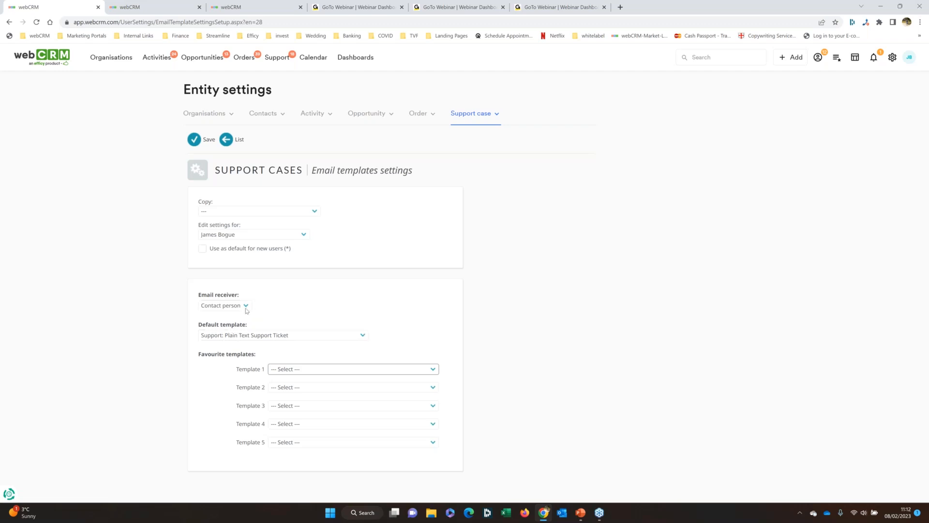
left_click(246, 308)
left_click(239, 324)
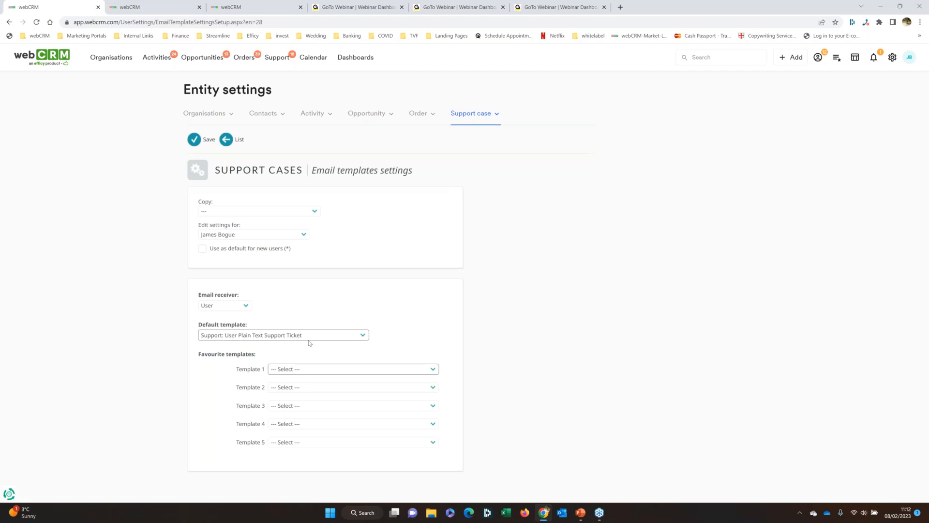
left_click(245, 305)
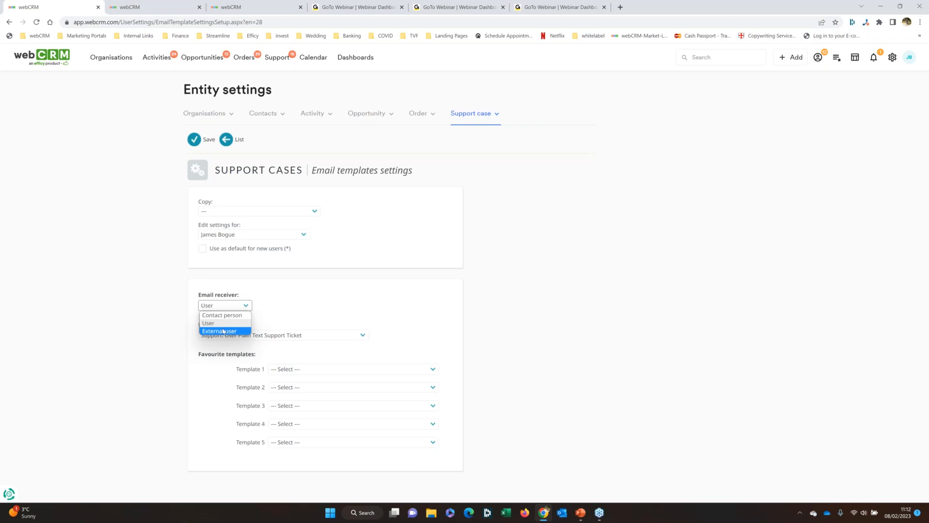
left_click(223, 332)
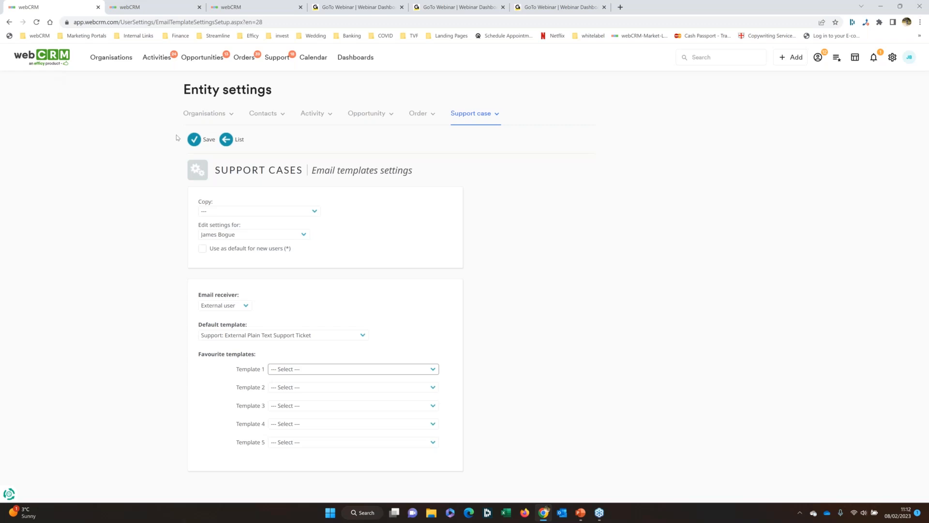
- Leave the template settings without saving and reopen the Custom Field Help case from the support board
left_click(9, 23)
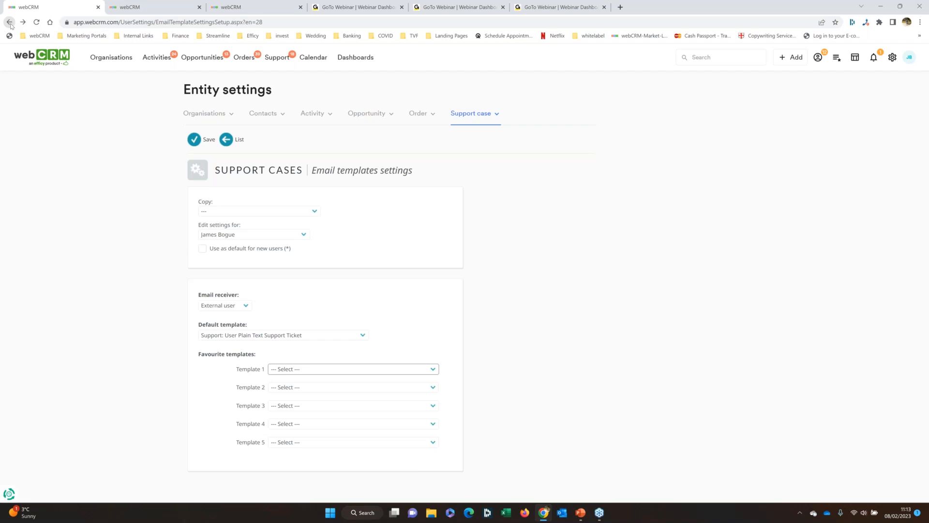
left_click(10, 23)
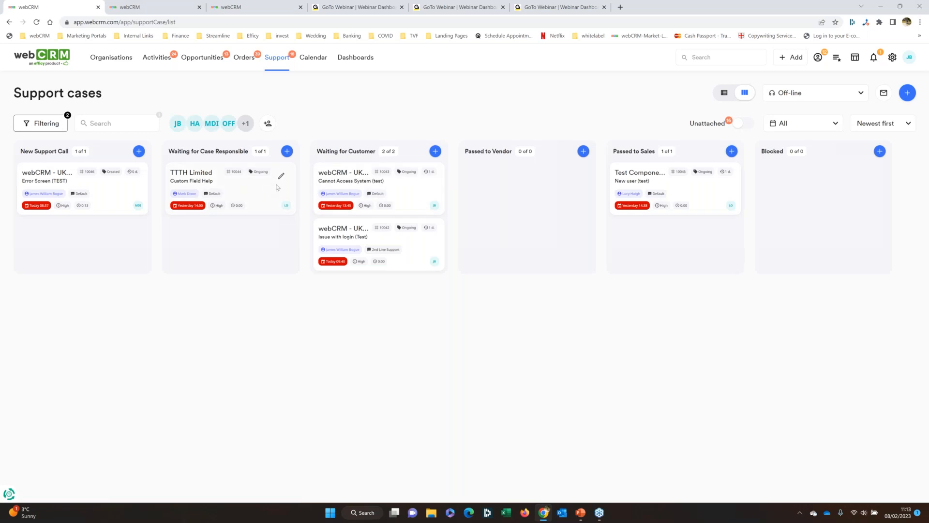
left_click(281, 182)
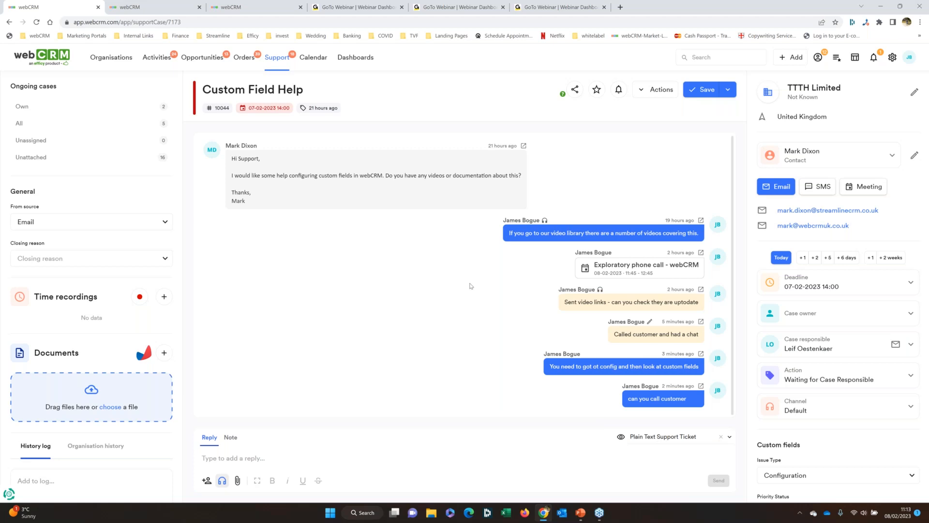
- Examine the Miscellaneous merge fields available for the body of the External Plain Text Support Ticket template without inserting any
left_click(166, 12)
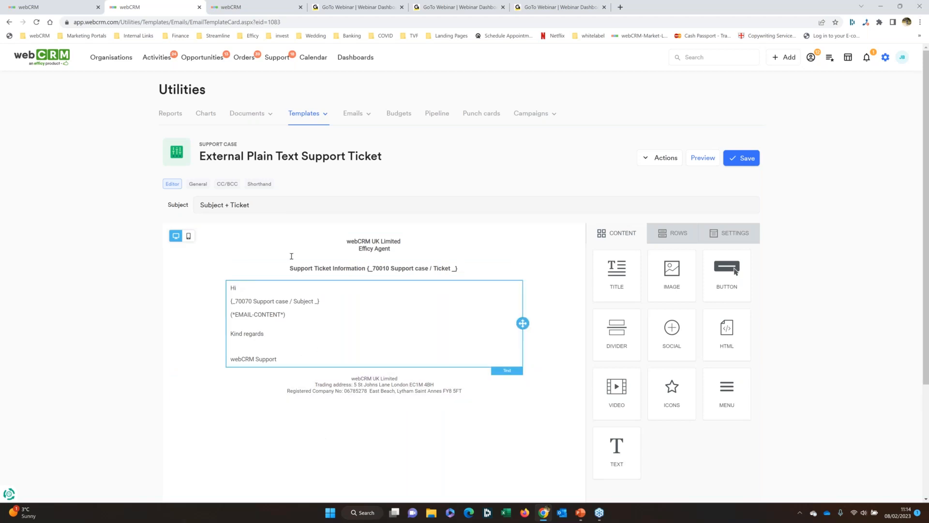
left_click(298, 307)
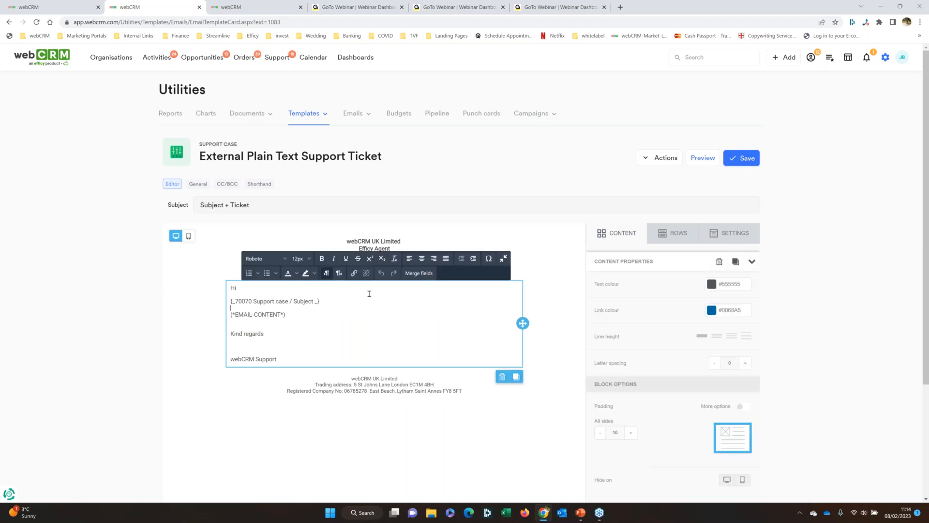
left_click(418, 275)
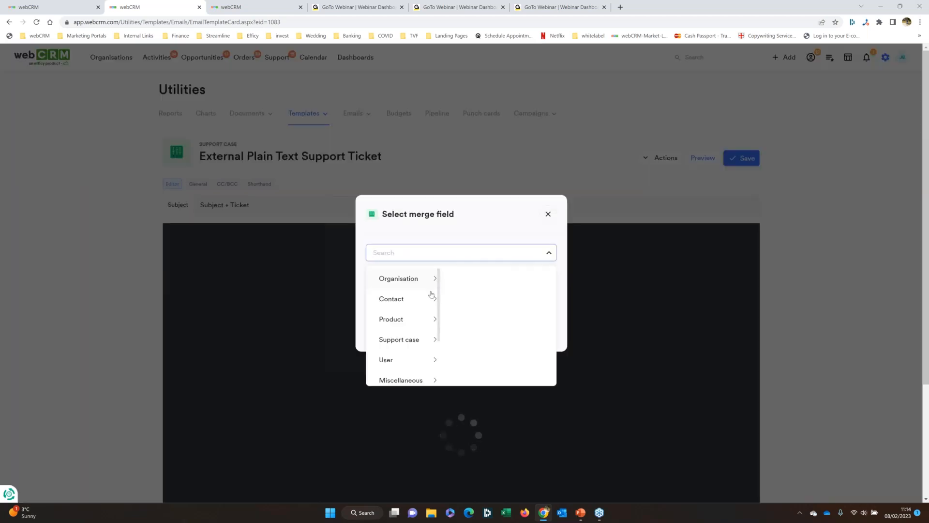
scroll(439, 305, "down", 3)
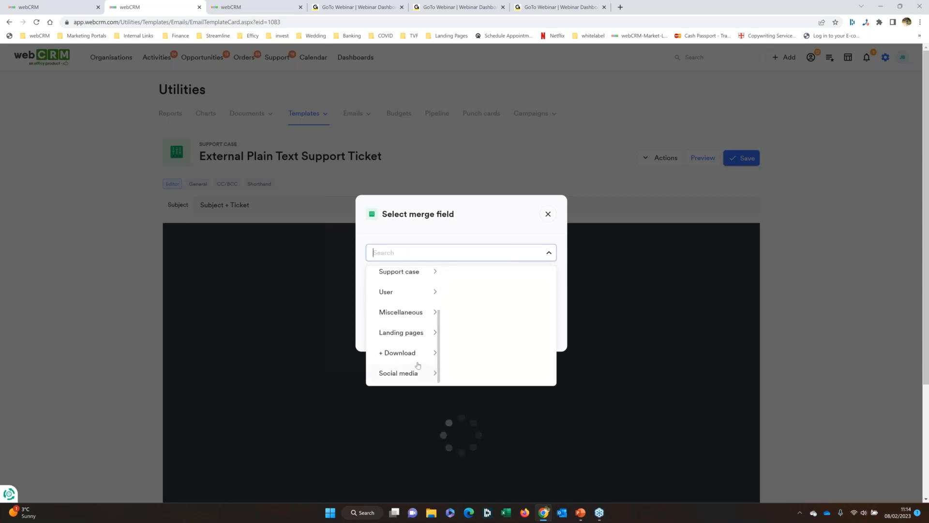
left_click(436, 317)
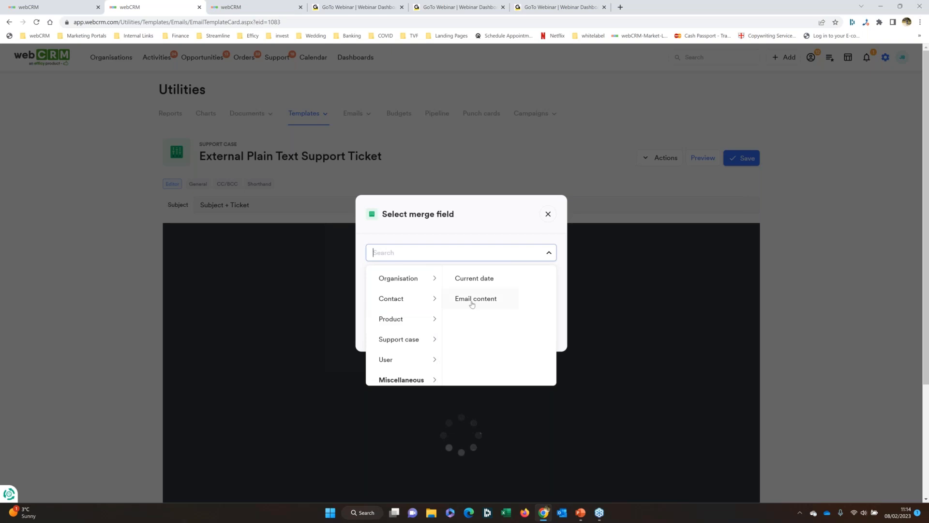
left_click(548, 215)
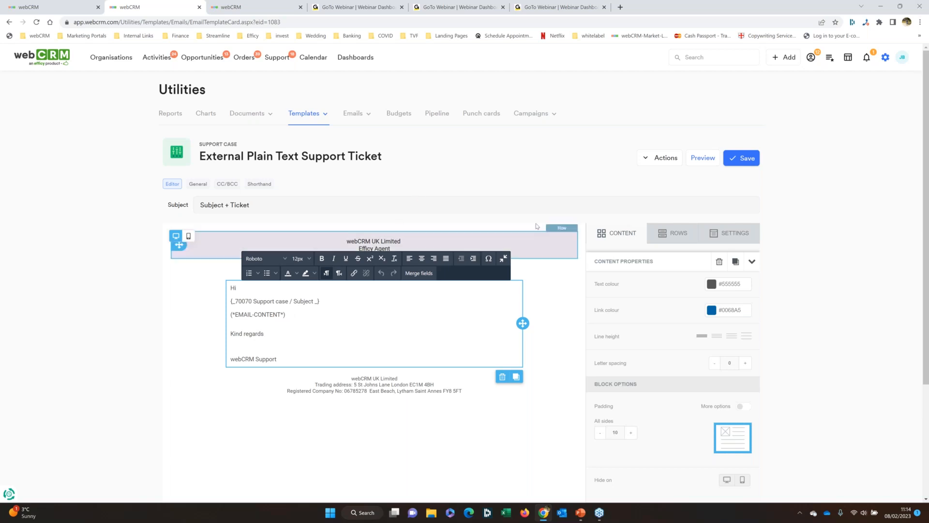
- Send the reply "here you are" on the Custom Field Help case through the support channel and review the conversation
left_click(58, 8)
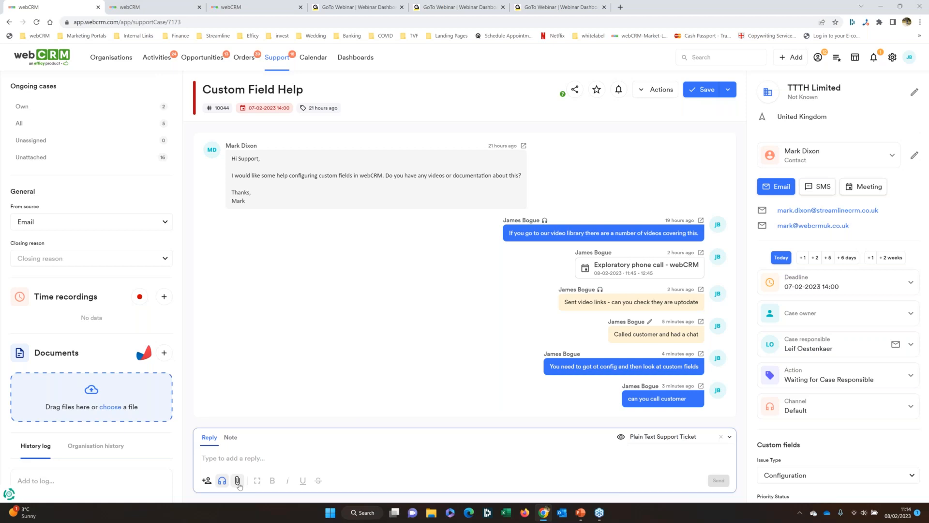
left_click(250, 458)
type("here you are")
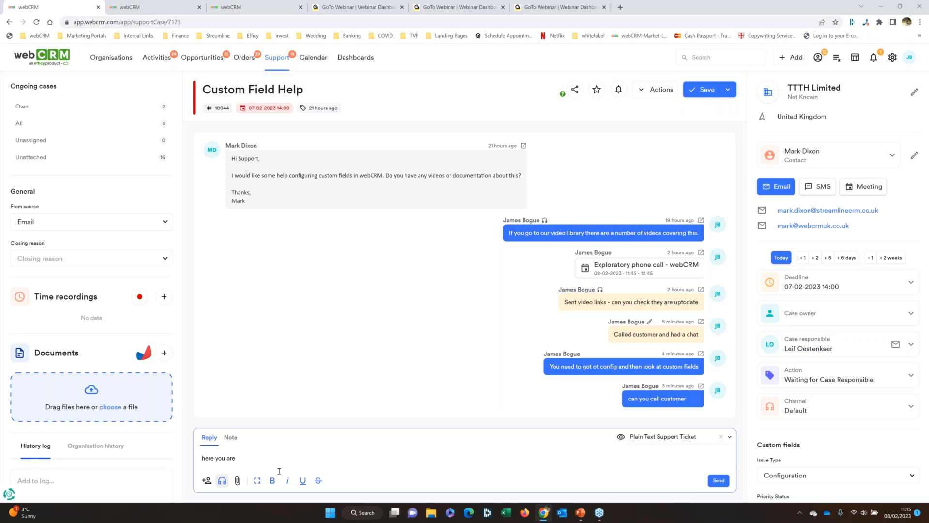
left_click(726, 484)
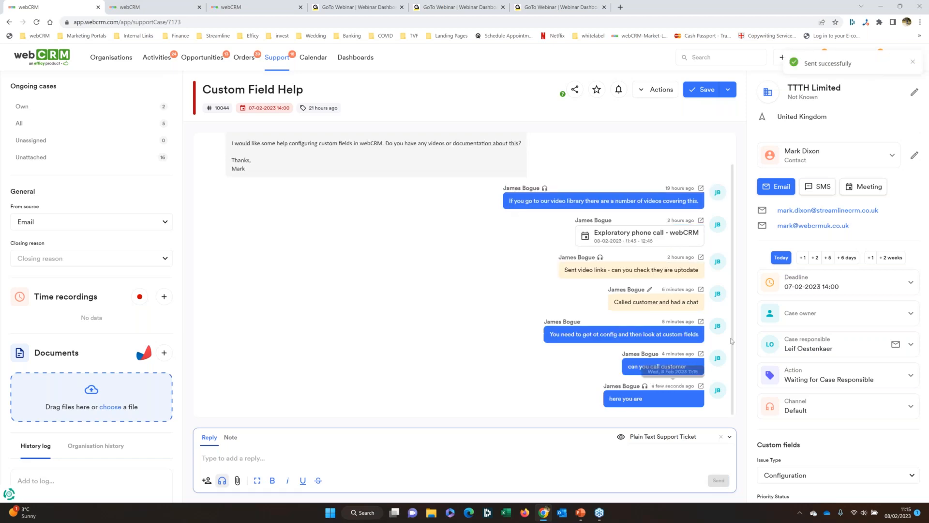
scroll(725, 311, "up", 1)
scroll(725, 311, "down", 1)
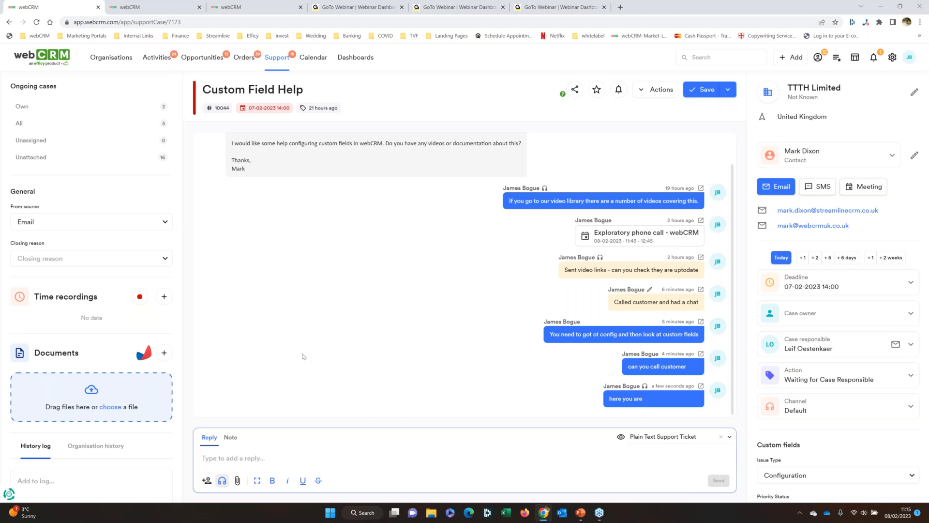
scroll(305, 357, "up", 1)
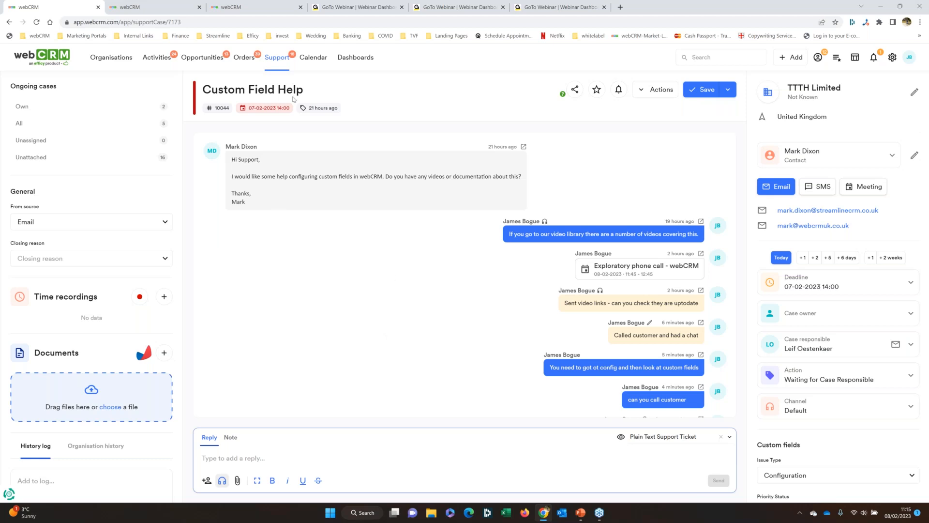
- Open the Error Screen (TEST) case from the New Support Call stage and look at its time recordings and documents
left_click(270, 61)
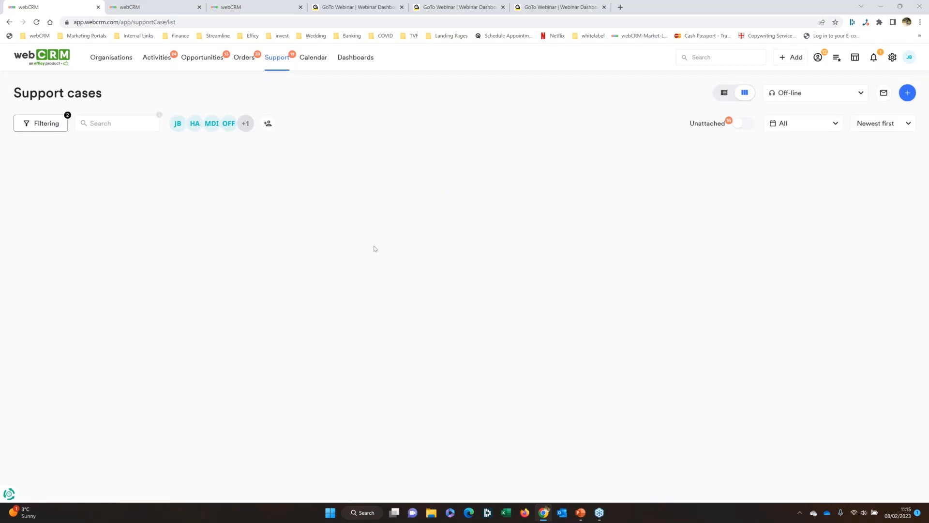
mouse_move(131, 176)
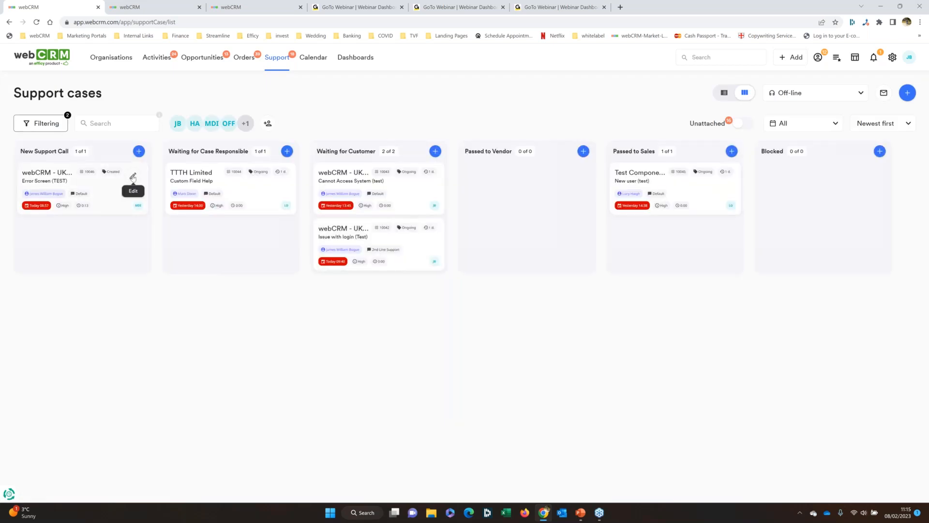
left_click(133, 177)
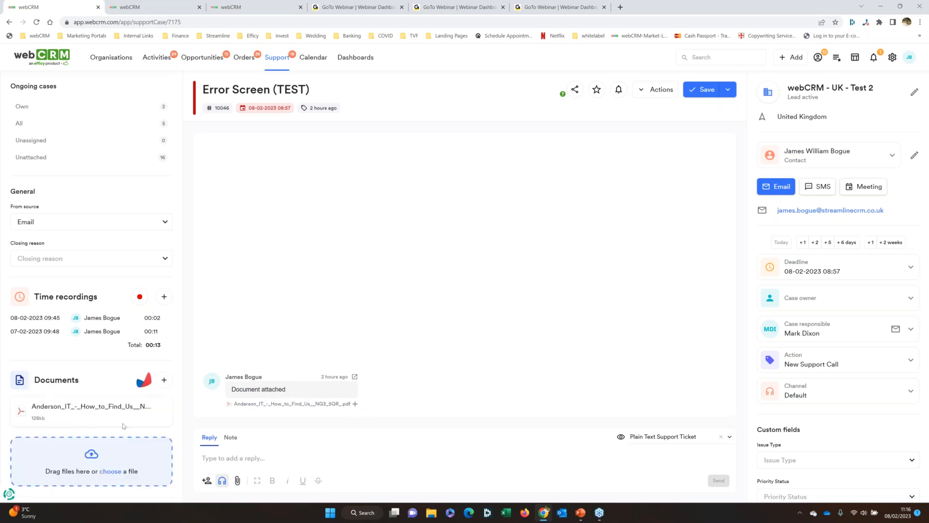
scroll(124, 425, "down", 3)
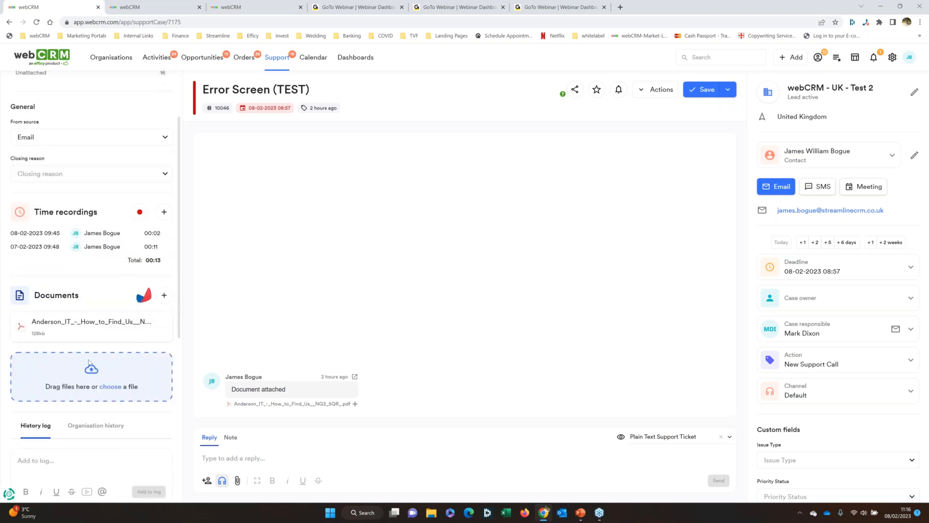
- Attach the stored document Data Security - webCRM to the reply on the Error Screen (TEST) case
left_click(237, 481)
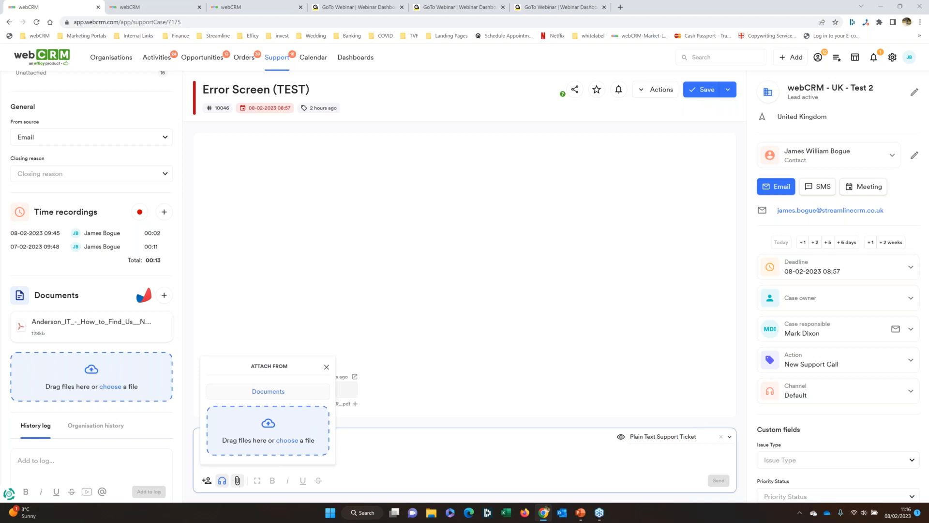
left_click(268, 391)
scroll(317, 321, "down", 5)
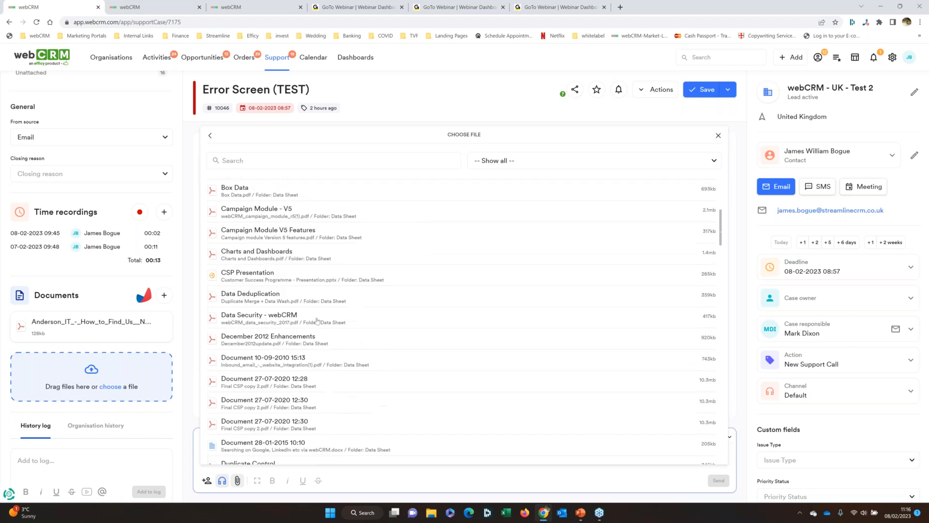
left_click(317, 320)
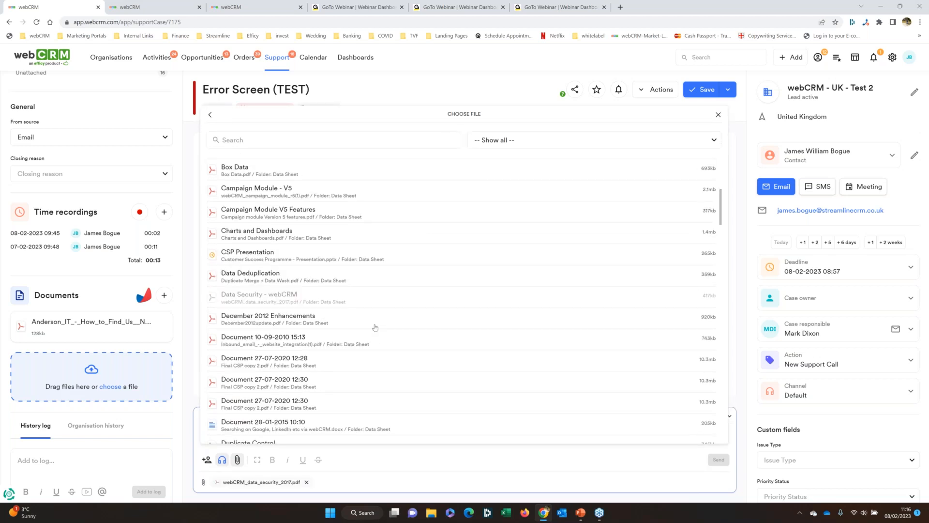
left_click(348, 464)
- Write "Security doc attached" as the reply text and send it with the attached document
left_click(287, 442)
type("Securoty")
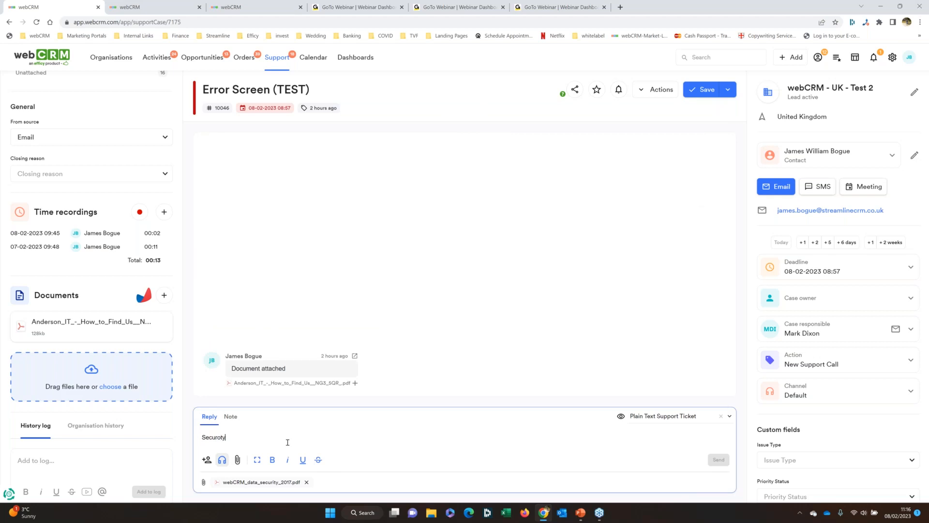
key("BackSpace")
type("ity doc attached")
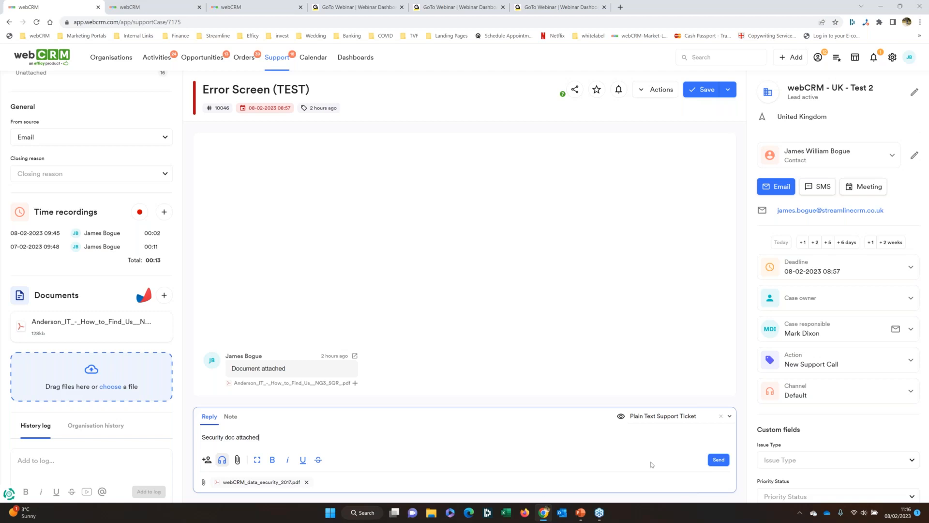
left_click(714, 461)
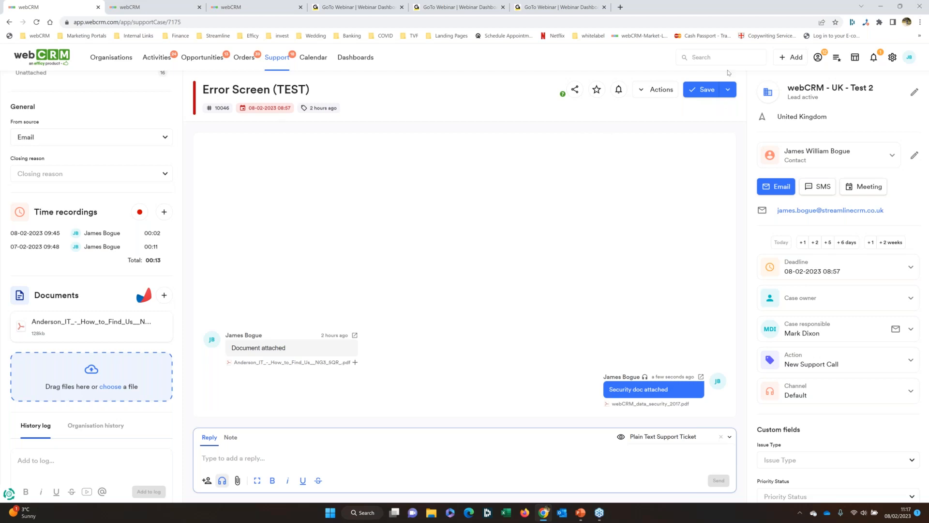
- Open the support case layout setup from the Error Screen (TEST) case and check the Organisation panel's settings
left_click(662, 92)
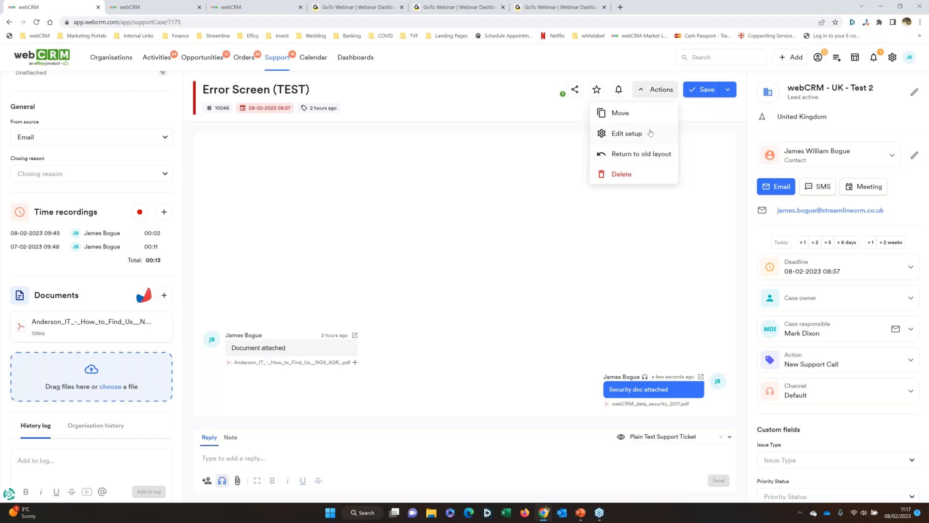
left_click(649, 134)
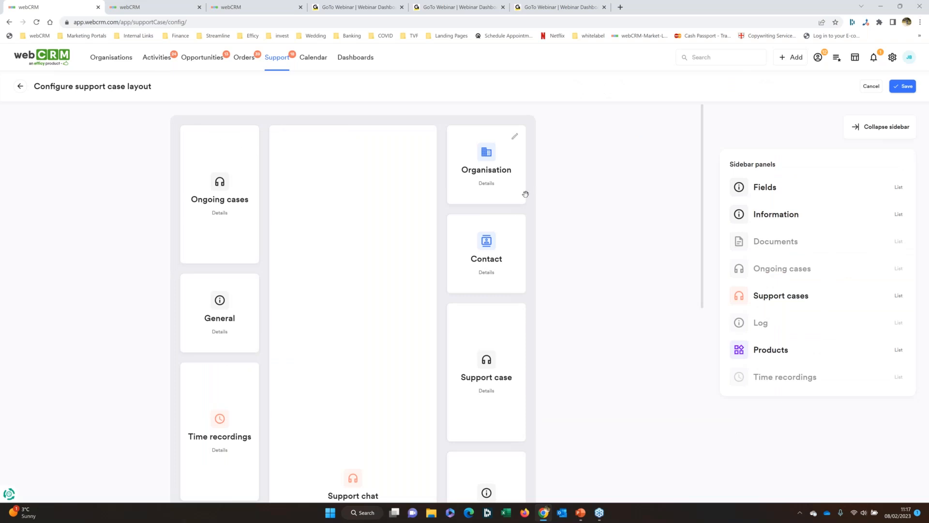
scroll(602, 288, "down", 2)
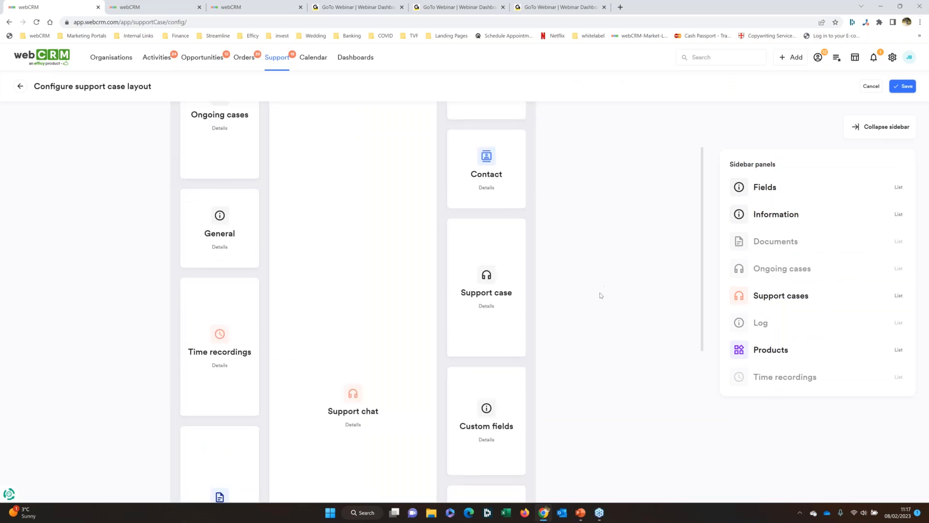
scroll(601, 295, "up", 2)
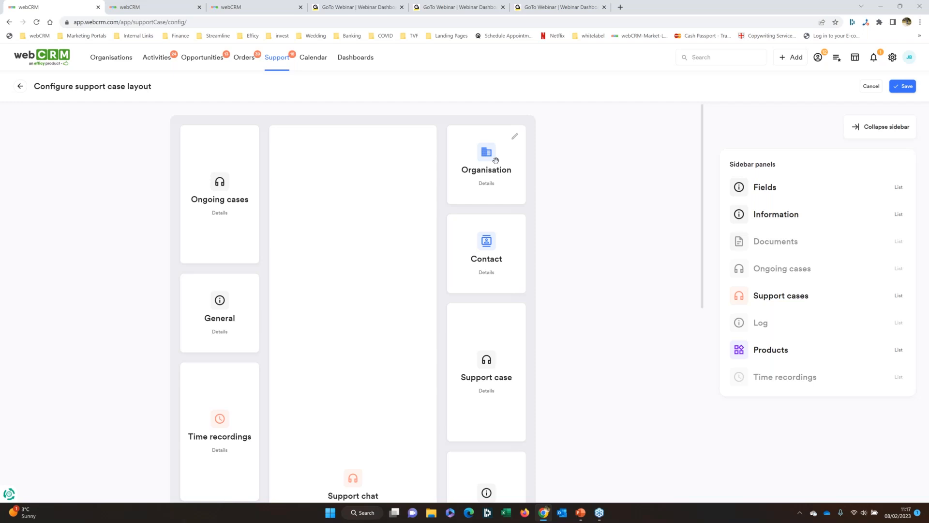
left_click(516, 138)
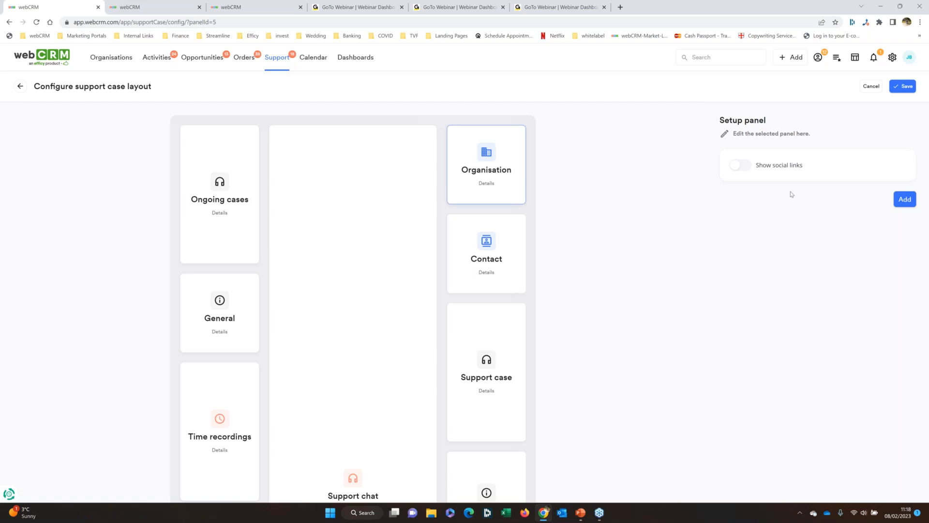
left_click(896, 200)
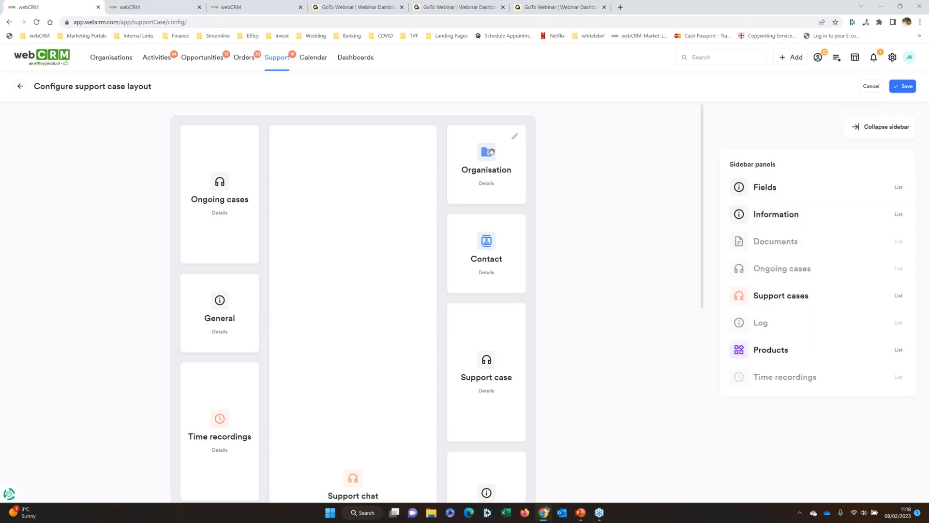
- Place the Organisation panel below the Contact panel in the layout and check the Contact panel's settings
left_click_drag(461, 142, 465, 219)
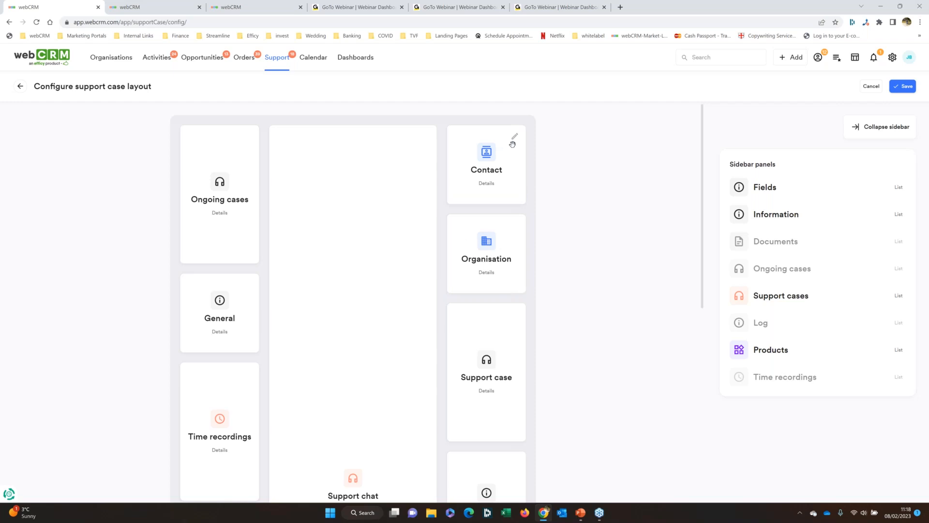
left_click(514, 136)
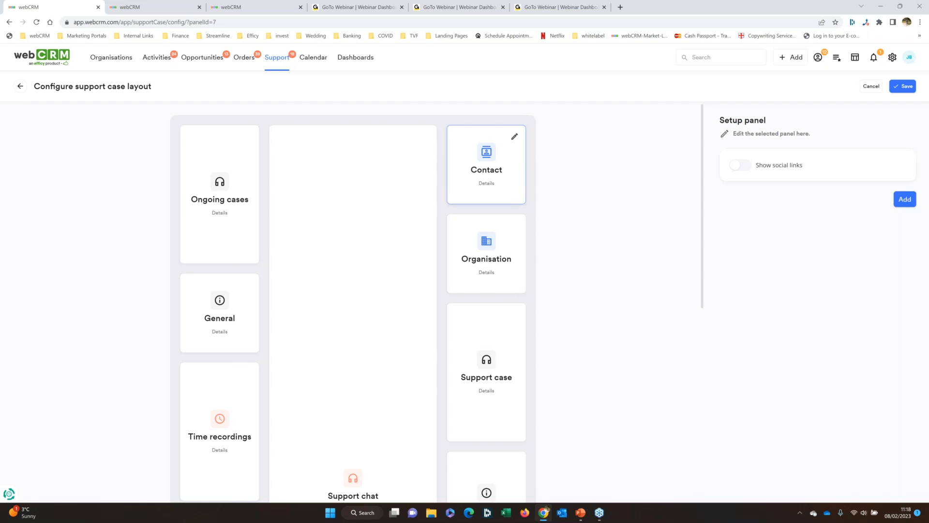
left_click(896, 203)
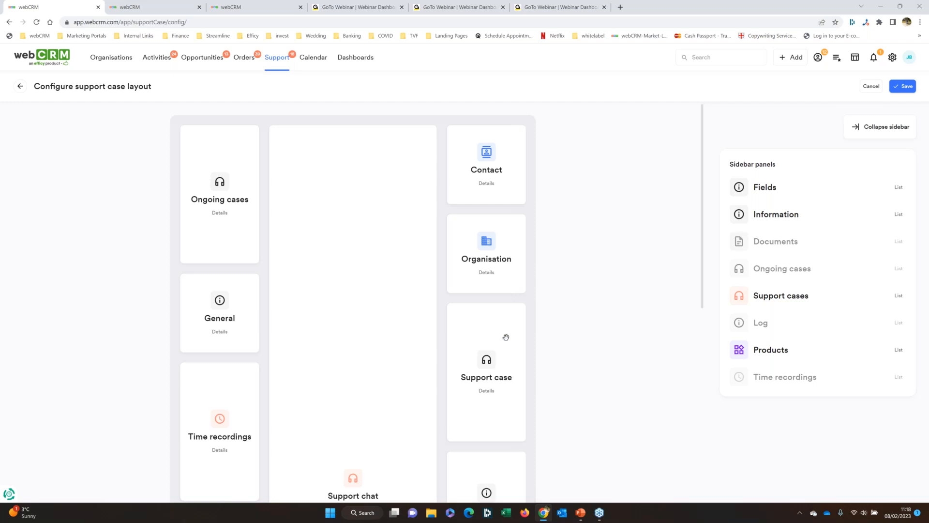
- Review which fields the Custom fields panel displays, keeping its settings as they are
scroll(506, 337, "down", 3)
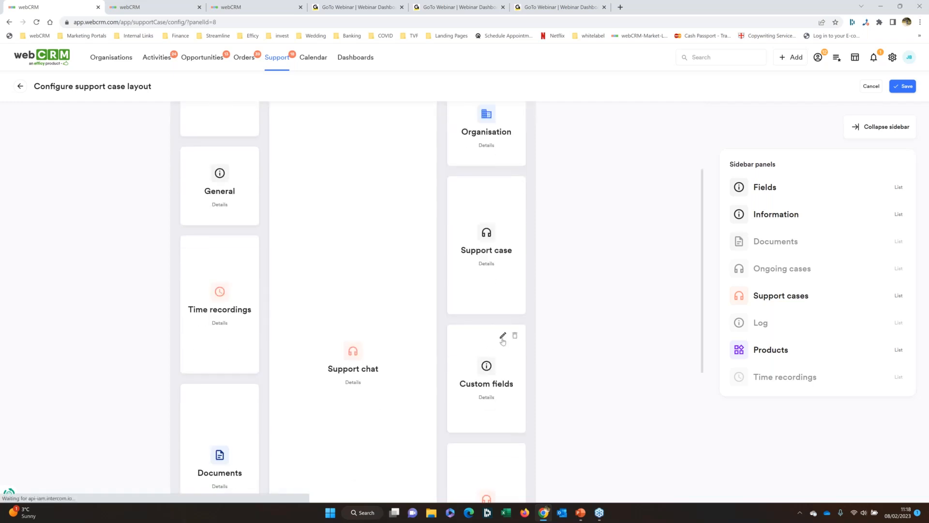
left_click(503, 338)
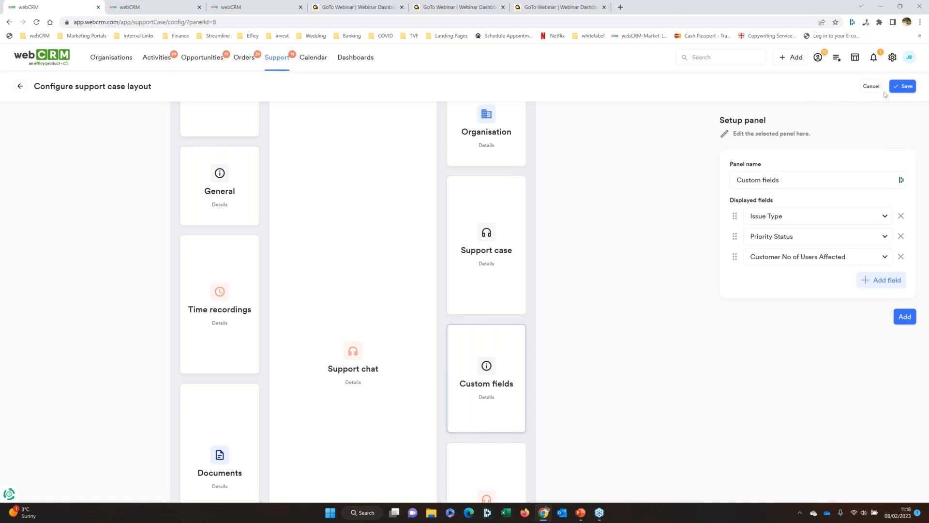
left_click(905, 318)
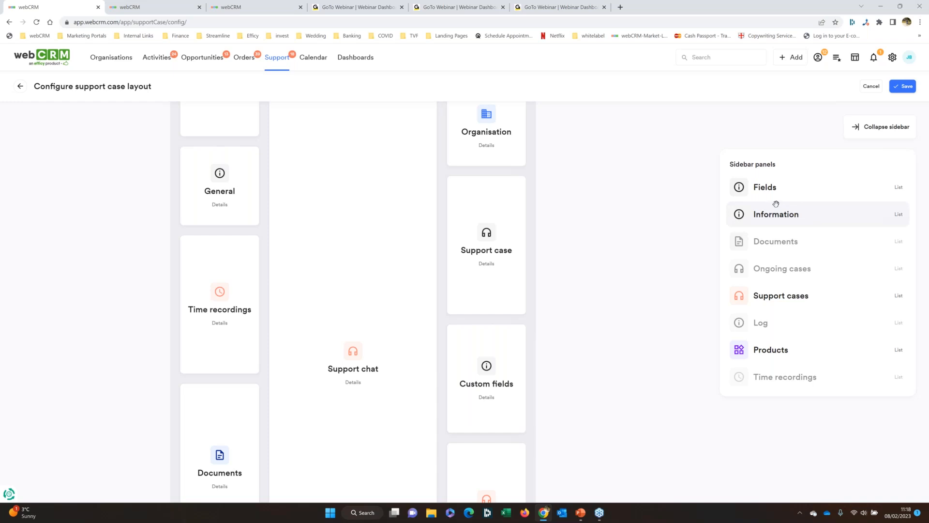
- Rename the Custom fields panel as "Key information"
mouse_move(488, 354)
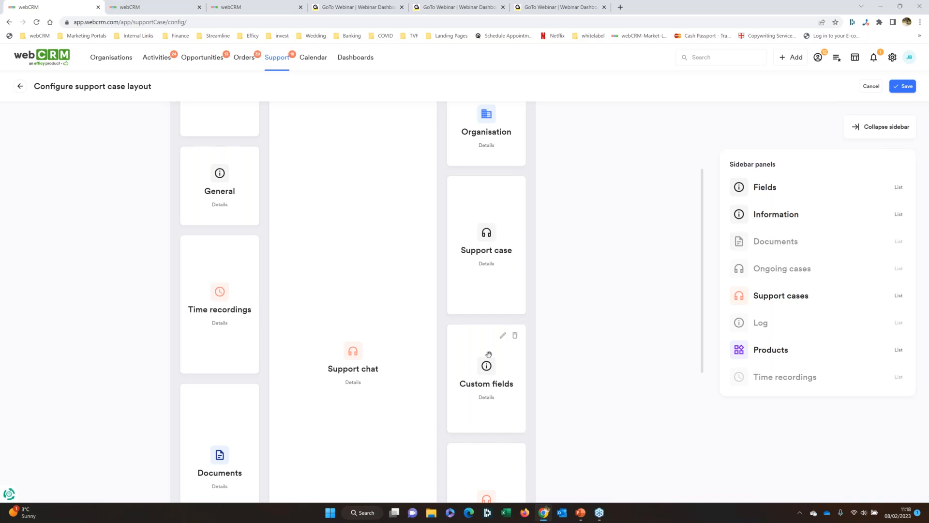
left_click(504, 335)
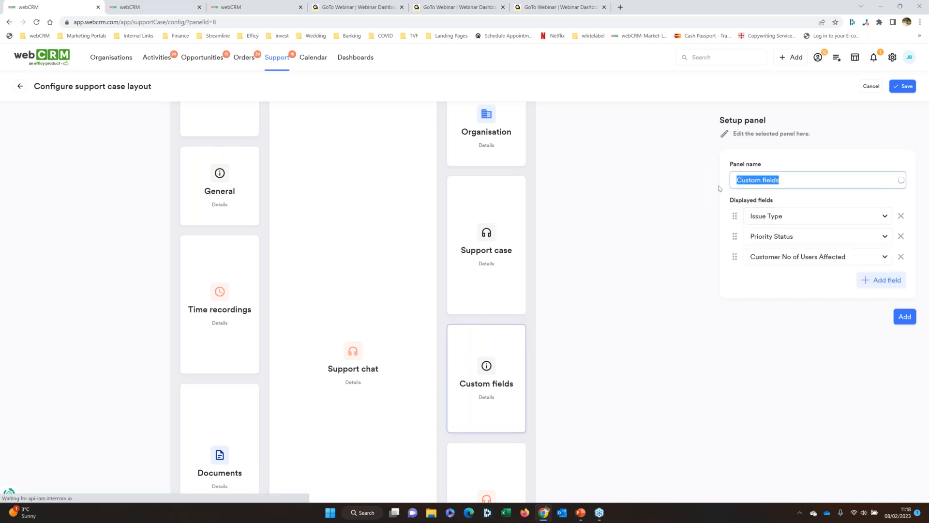
type("Key information")
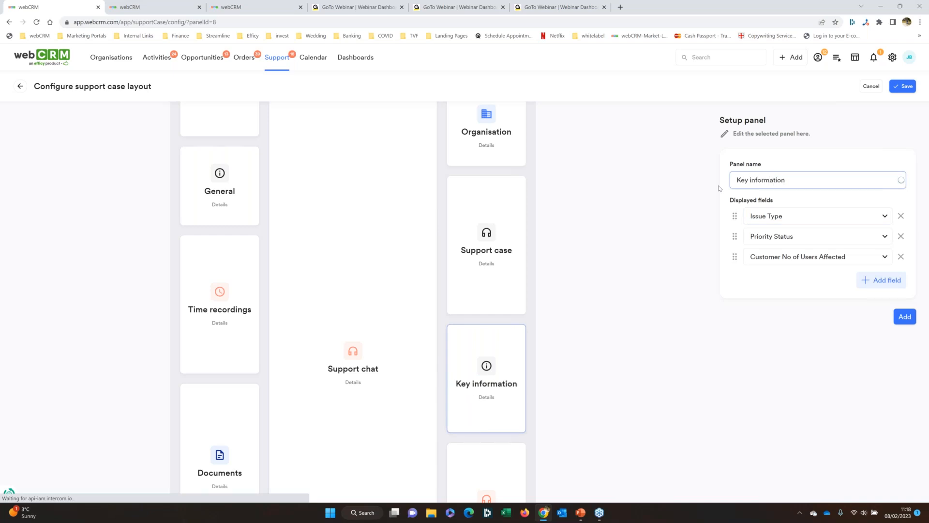
- Add Termination Reason to the Key information panel's displayed fields and apply the panel settings
left_click(784, 264)
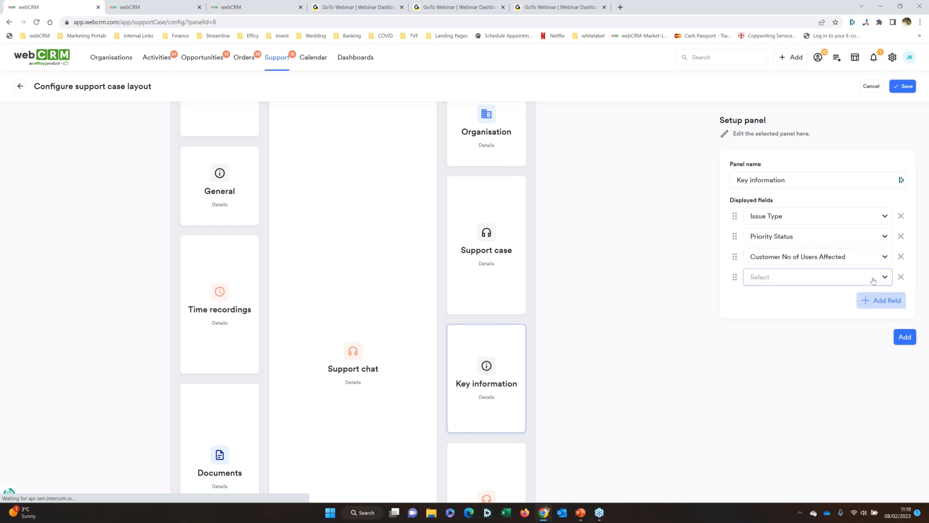
left_click(873, 278)
scroll(779, 361, "down", 3)
scroll(787, 367, "down", 5)
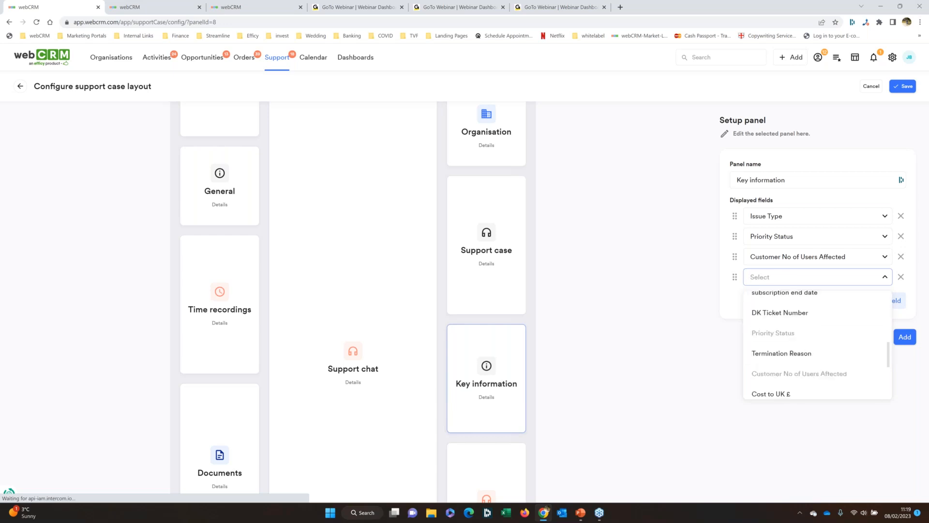
left_click(786, 356)
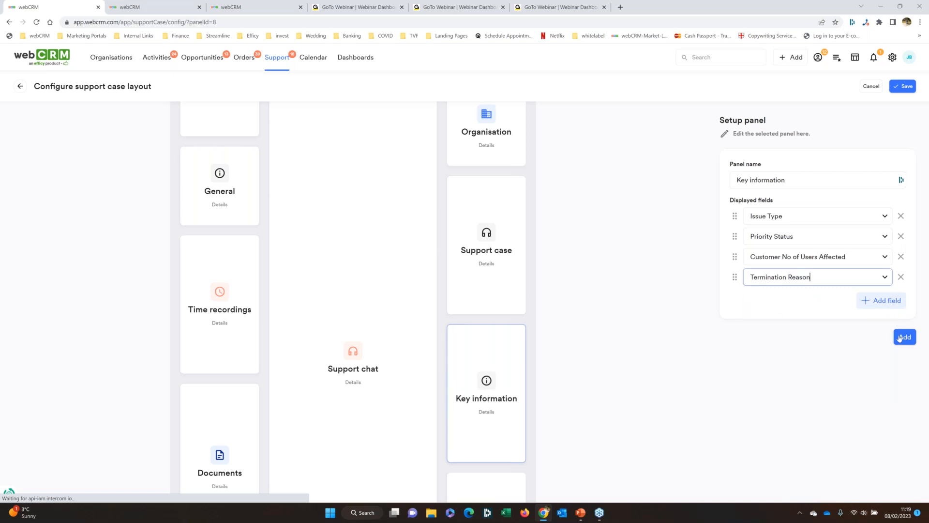
left_click(905, 336)
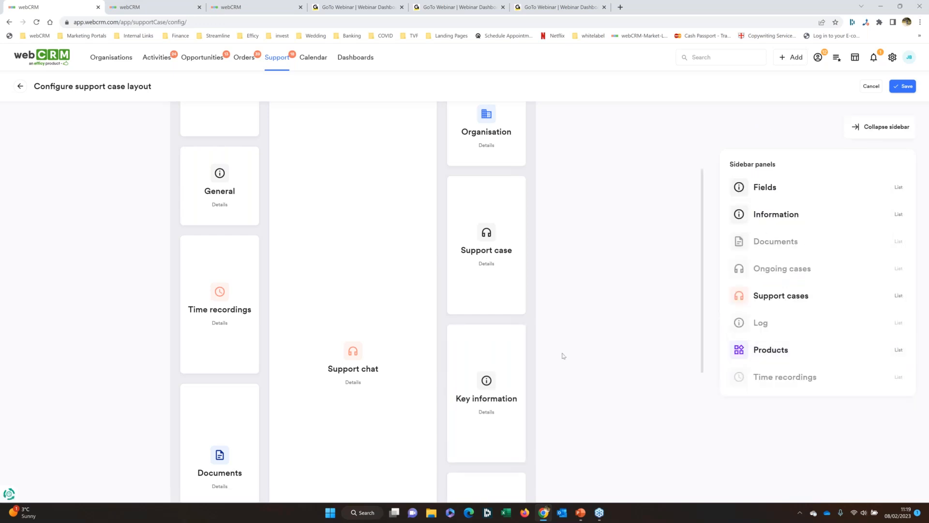
- Move the Key information panel below the Support cases panel in the layout
scroll(482, 354, "down", 1)
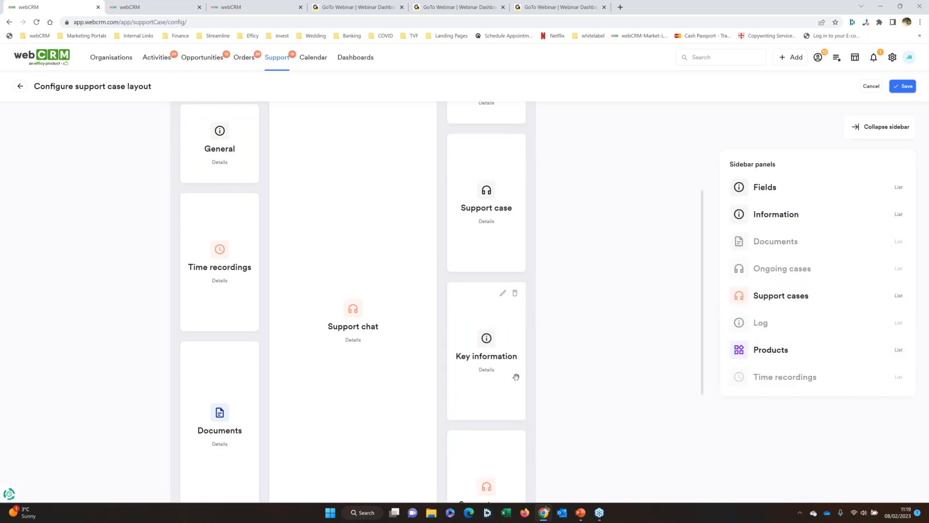
scroll(516, 376, "down", 3)
left_click_drag(486, 224, 490, 407)
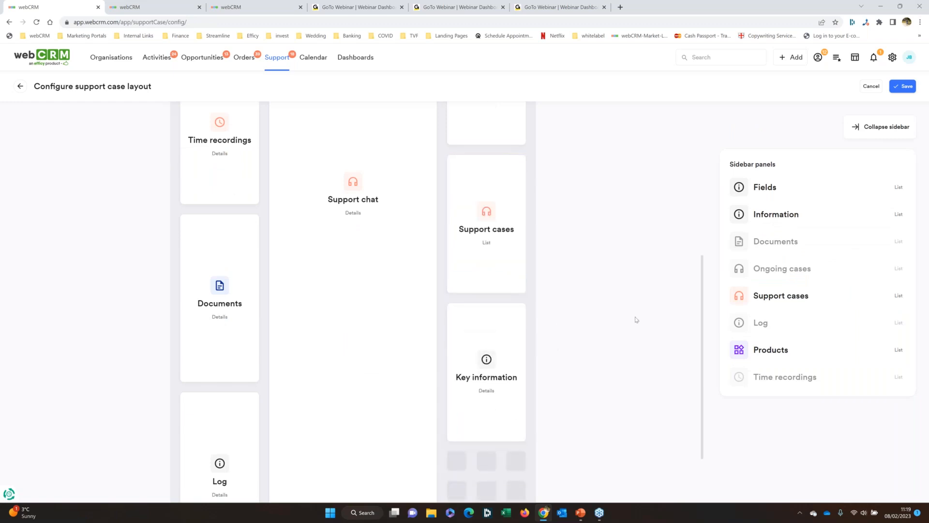
scroll(476, 293, "up", 2)
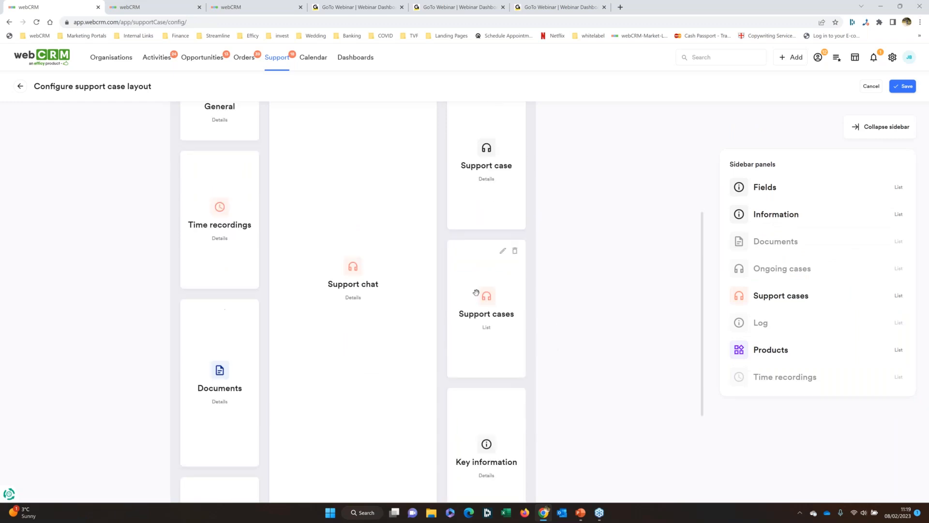
- Examine the Support cases panel's settings and its available status filters, keeping the status at All
left_click(503, 252)
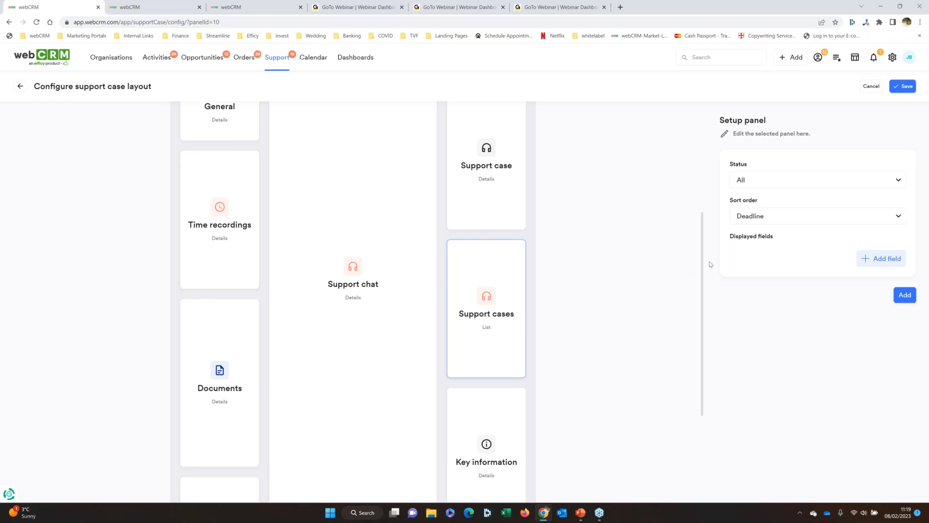
mouse_move(522, 258)
left_click(827, 183)
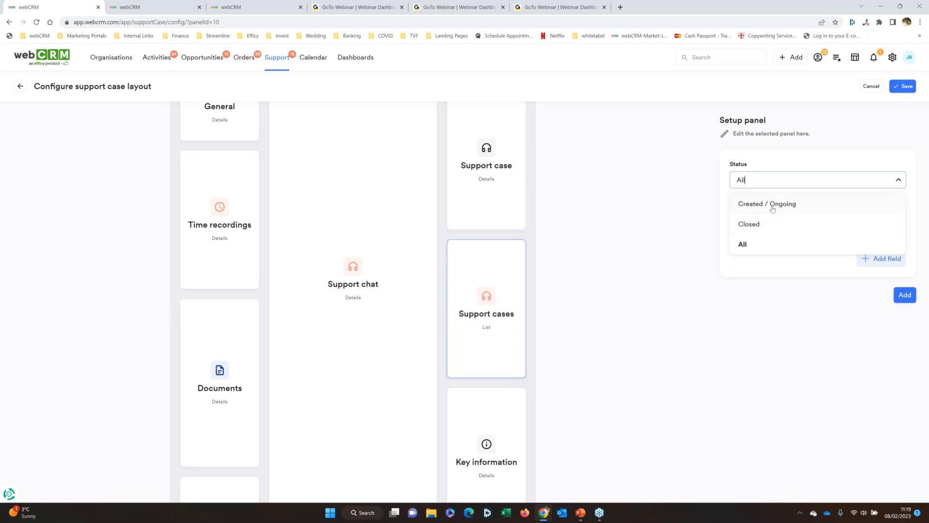
left_click(611, 199)
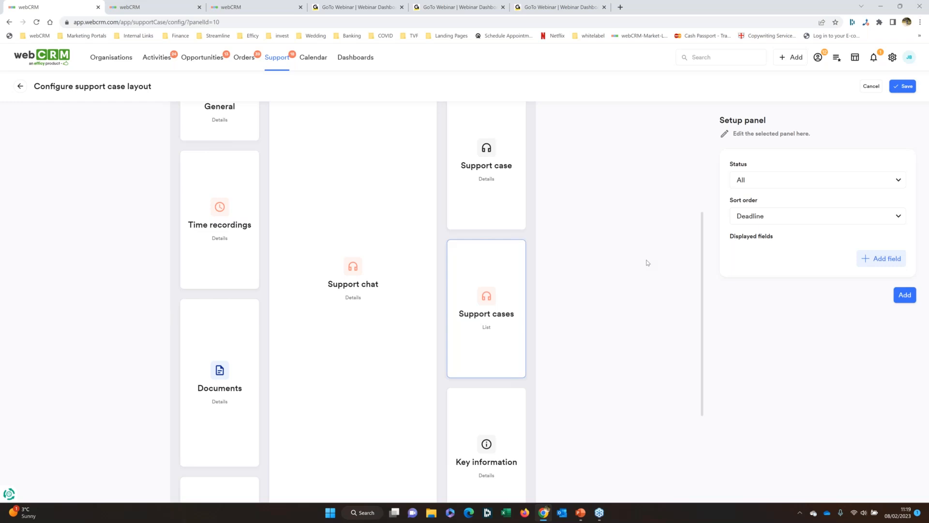
- Leave the layout configuration and return to the Error Screen (TEST) case
scroll(421, 301, "up", 1)
scroll(422, 302, "up", 4)
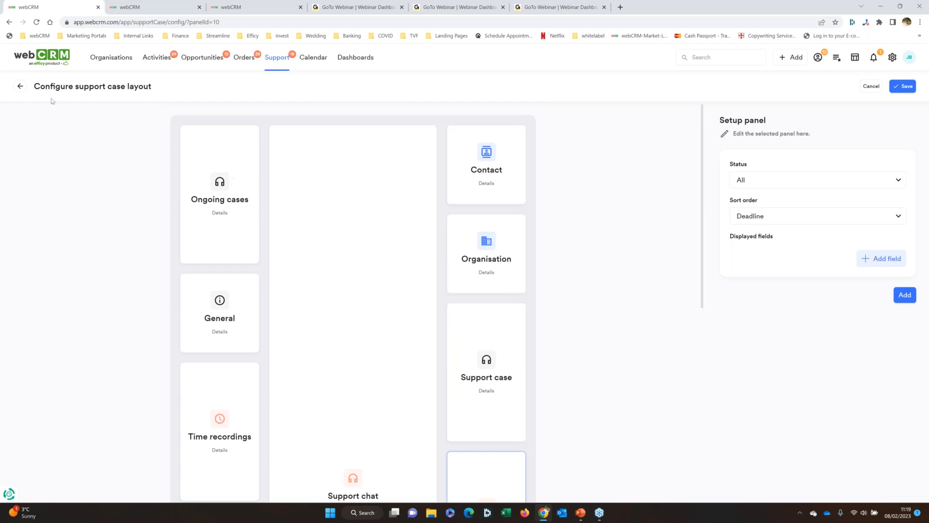
left_click(19, 87)
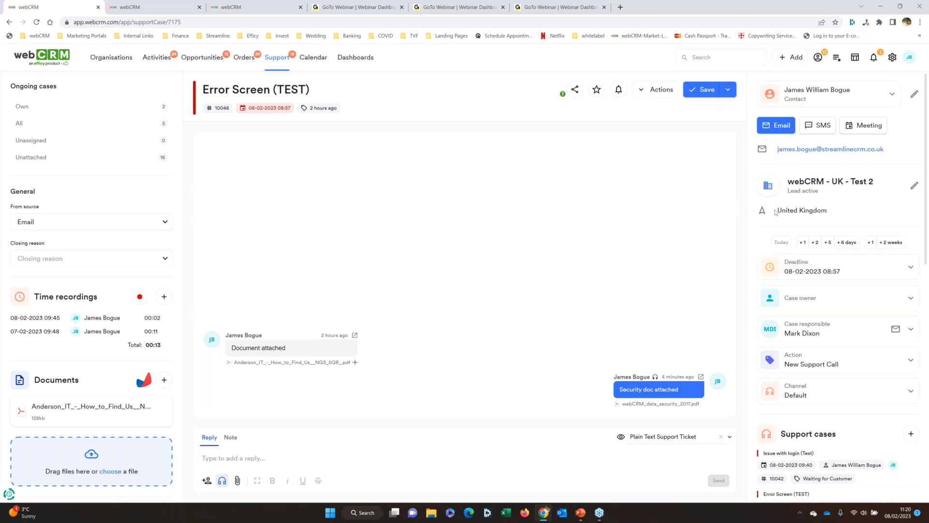
- Set the case deadline two days ahead with the quick deadline option
scroll(757, 248, "down", 1)
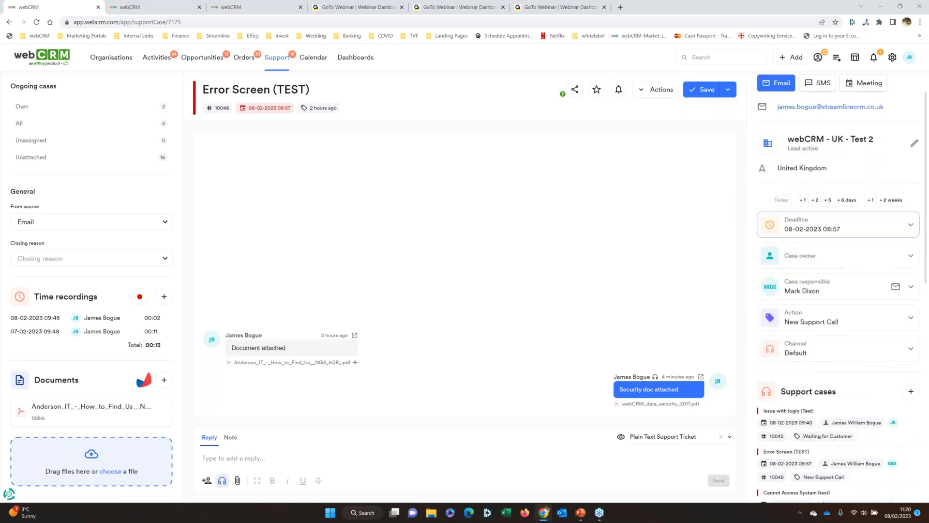
left_click(815, 200)
- Set the Issue Type in the case's Key information section to Admin Issue
scroll(836, 376, "down", 10)
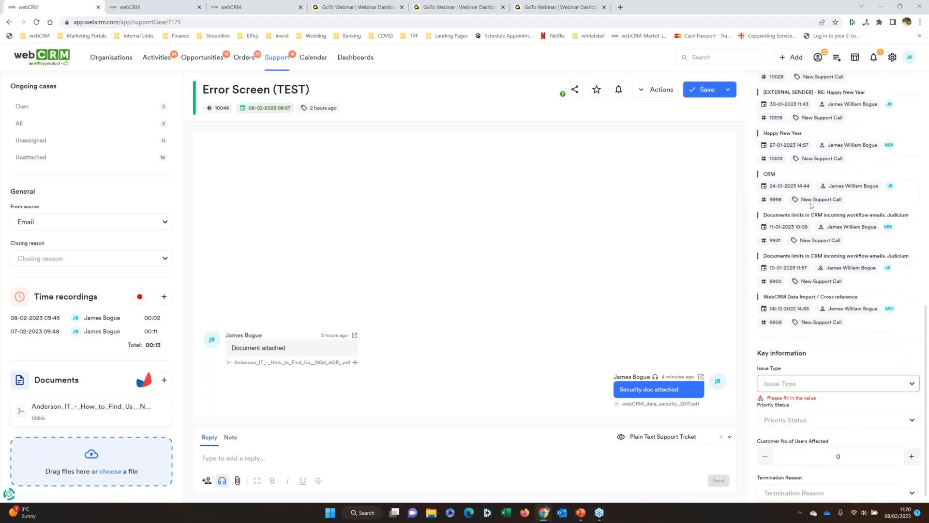
left_click(837, 415)
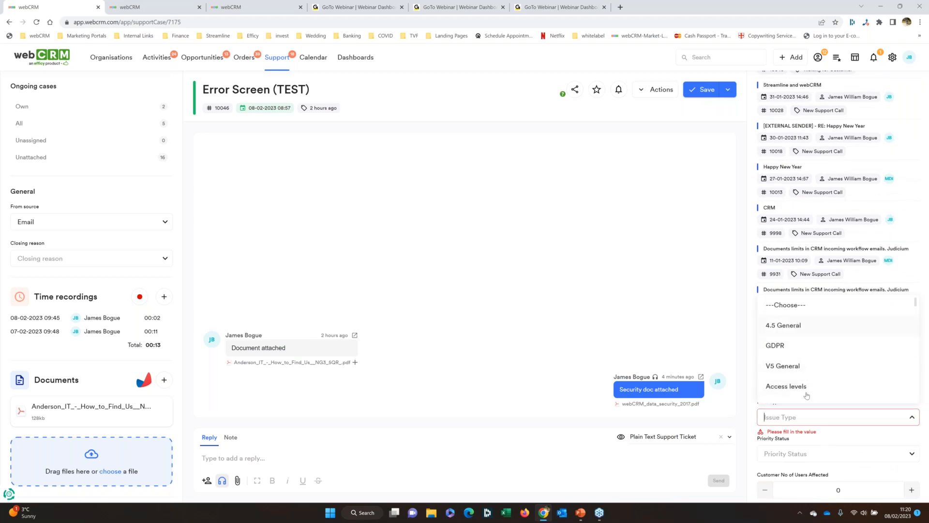
scroll(797, 348, "down", 2)
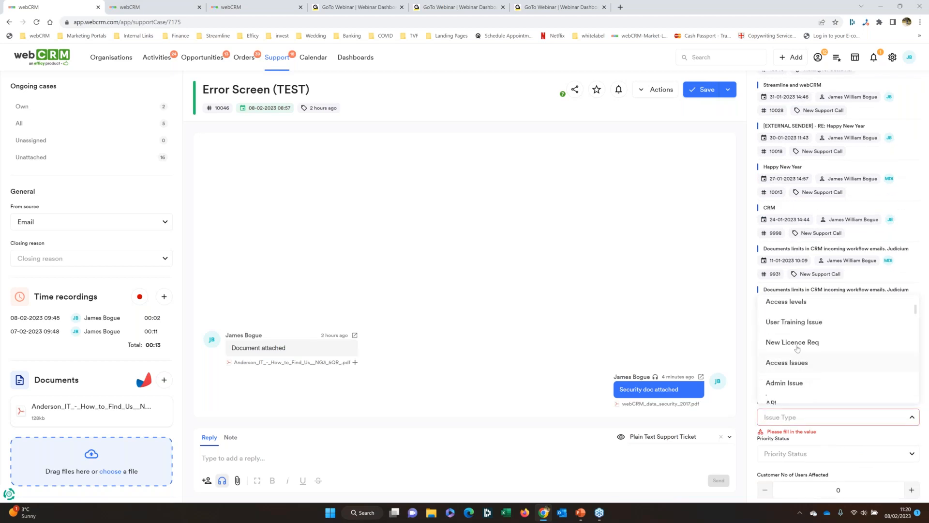
left_click(794, 383)
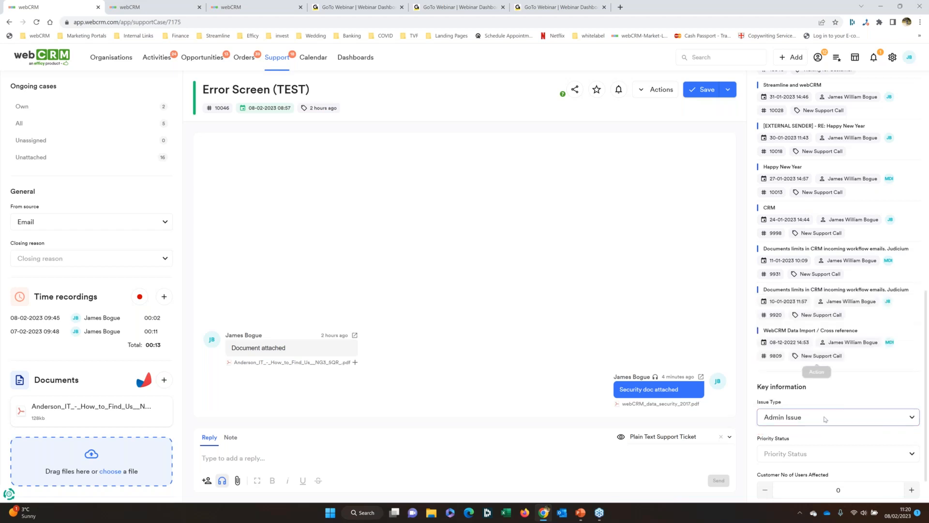
- Set the case deadline five days ahead with the quick deadline option and review the available Action choices
scroll(809, 286, "up", 9)
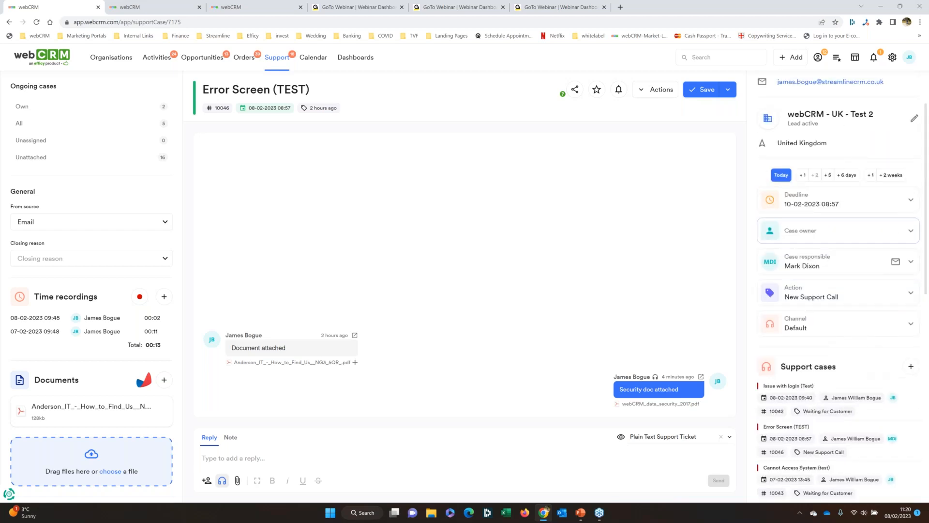
left_click(827, 176)
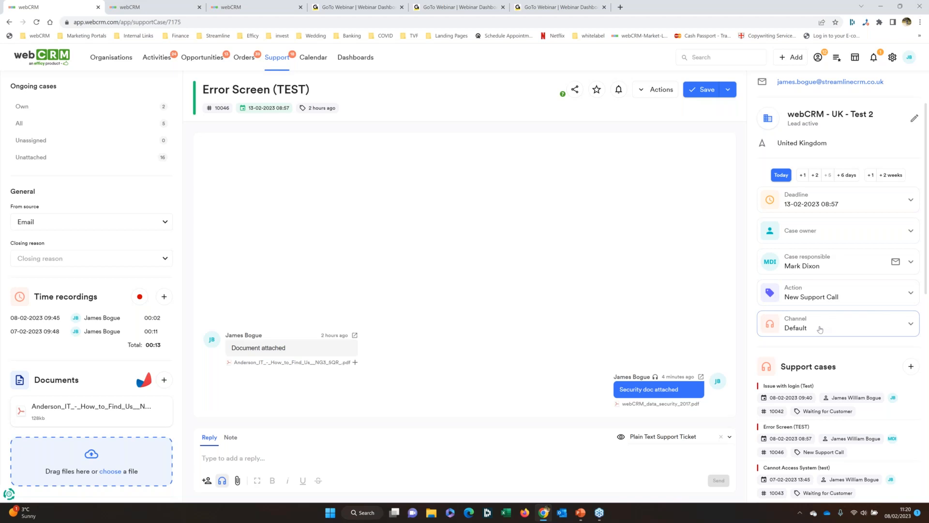
left_click(910, 294)
scroll(830, 372, "down", 1)
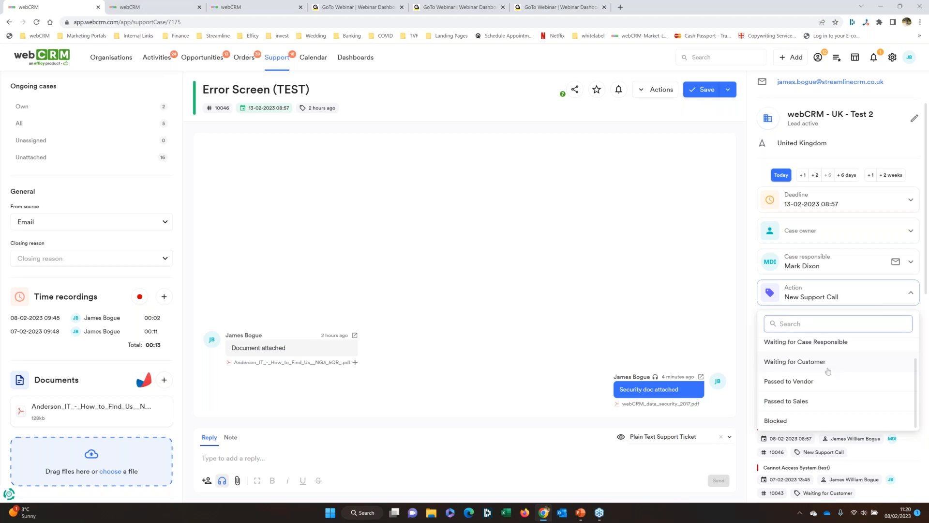
left_click(676, 290)
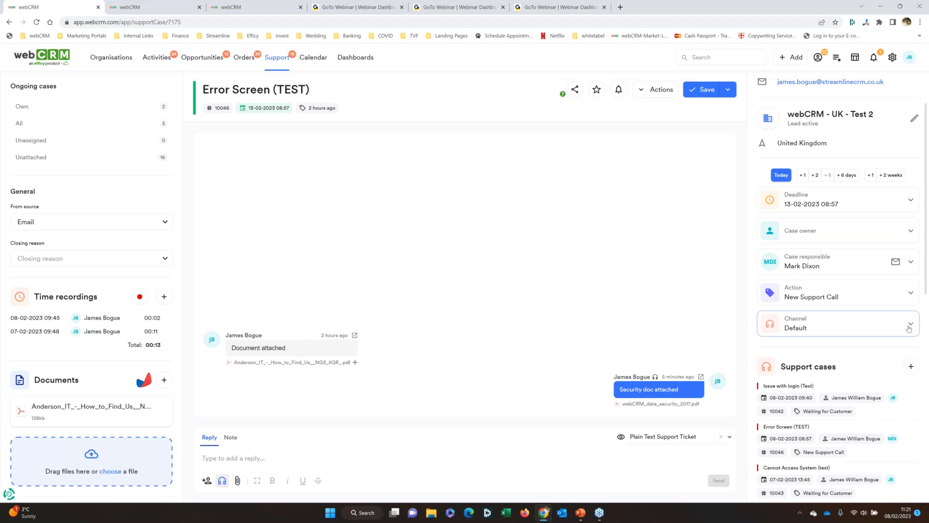
- Set the Priority Status in the case's Key information section to Important
scroll(852, 314, "down", 2)
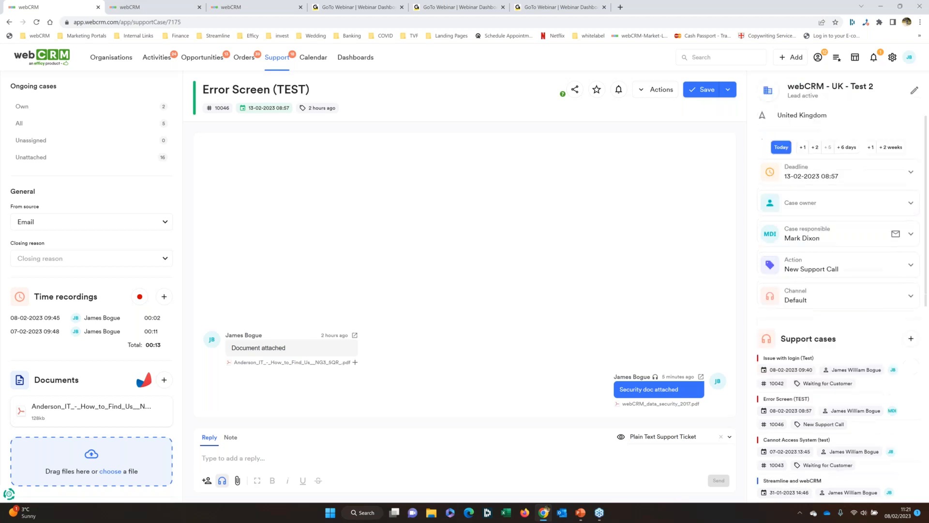
scroll(789, 271, "down", 3)
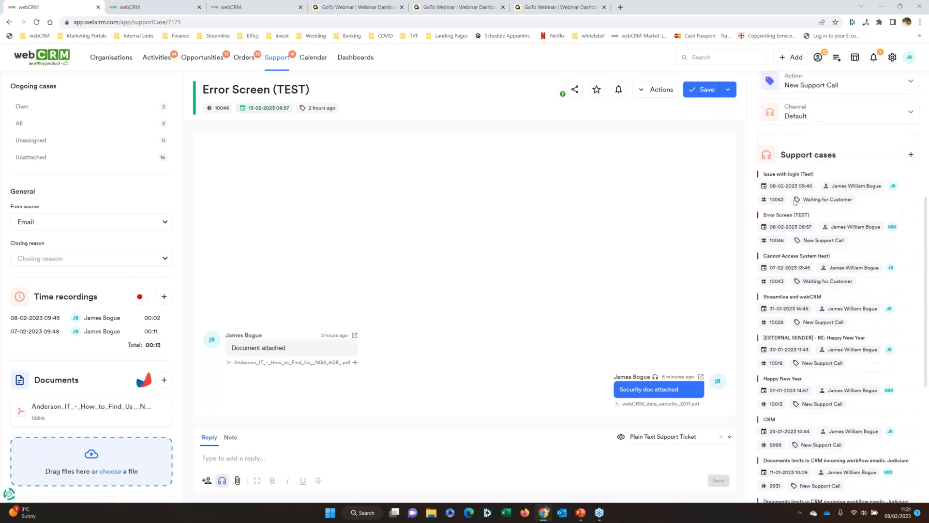
scroll(794, 269, "down", 3)
scroll(799, 277, "down", 2)
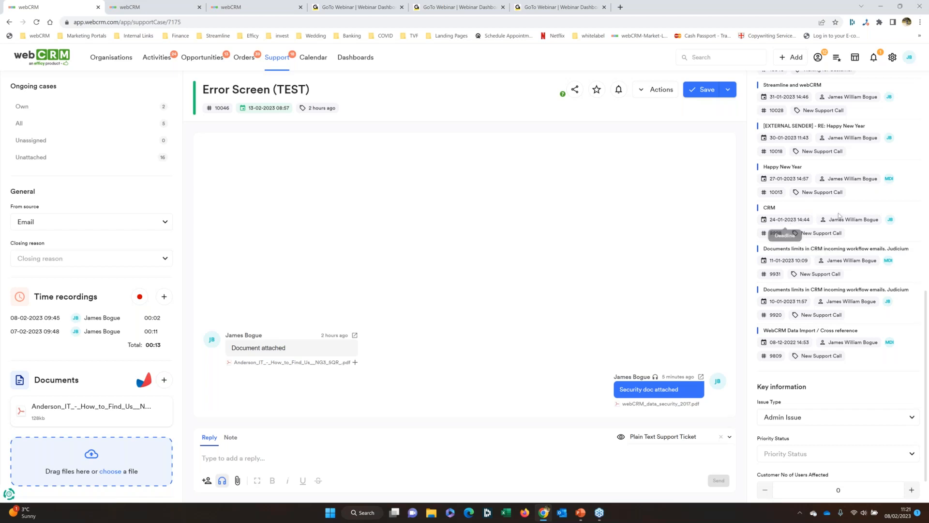
scroll(835, 429, "down", 1)
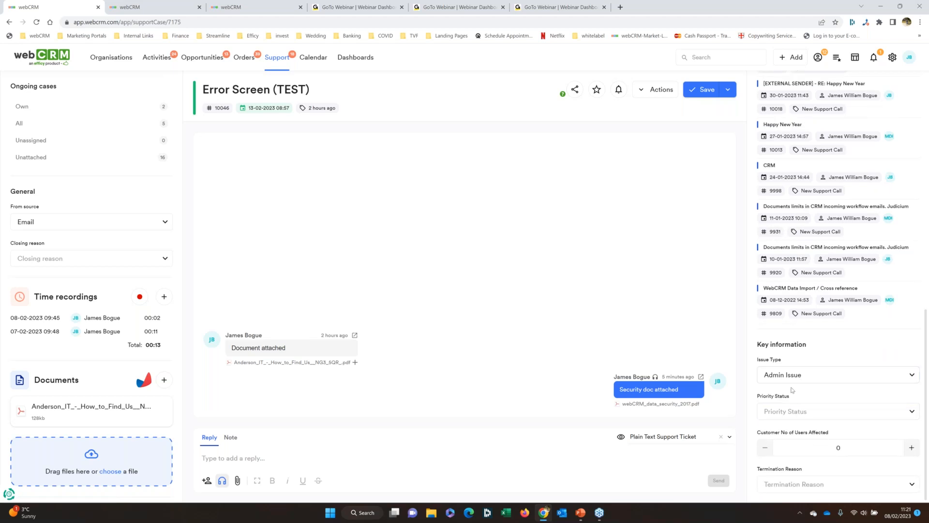
left_click(861, 412)
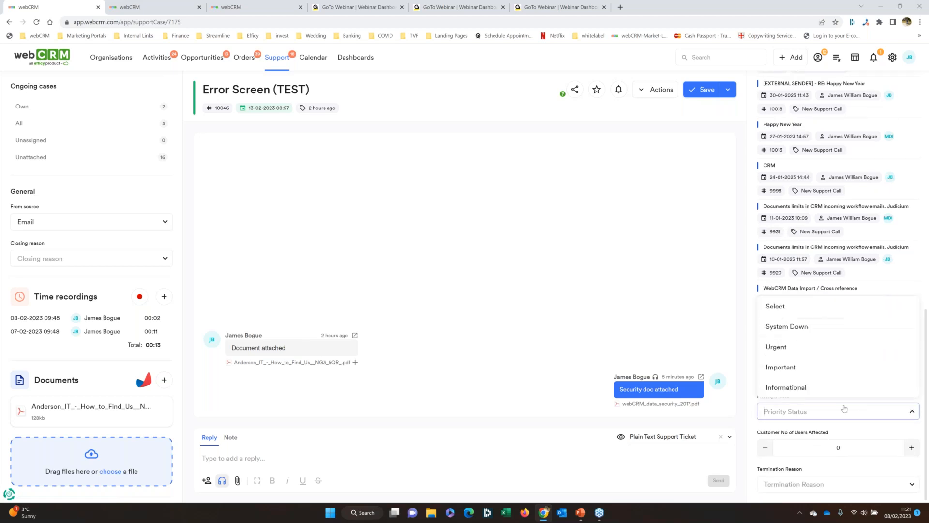
left_click(817, 371)
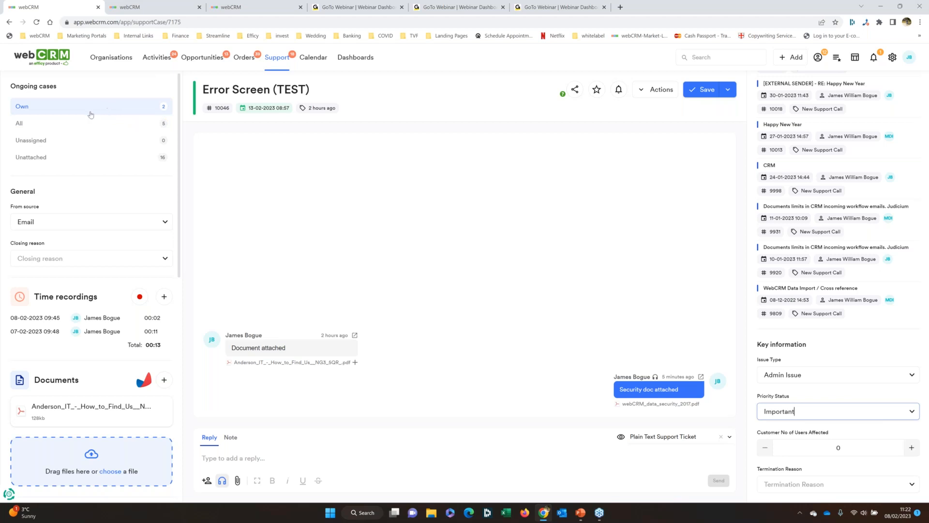
- Go through the Ongoing cases categories Own, All, Unassigned and Unattached
left_click(46, 121)
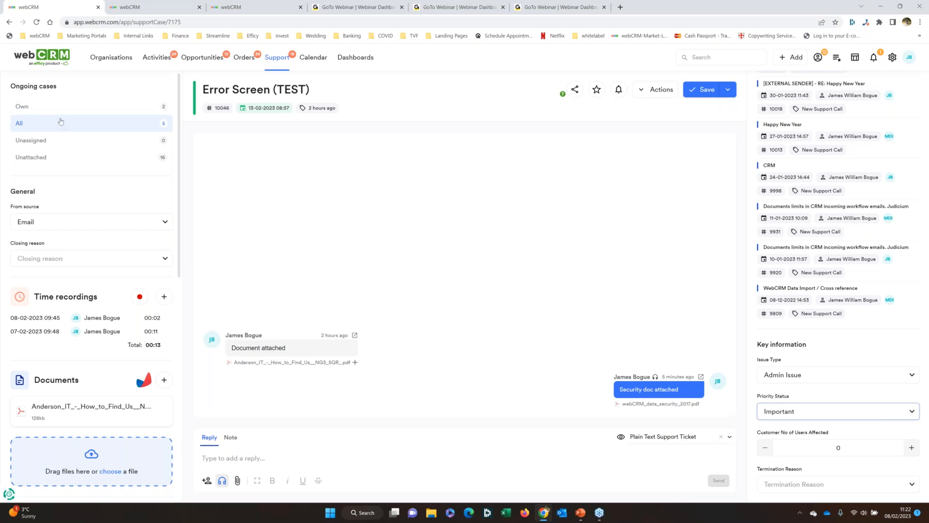
left_click(54, 110)
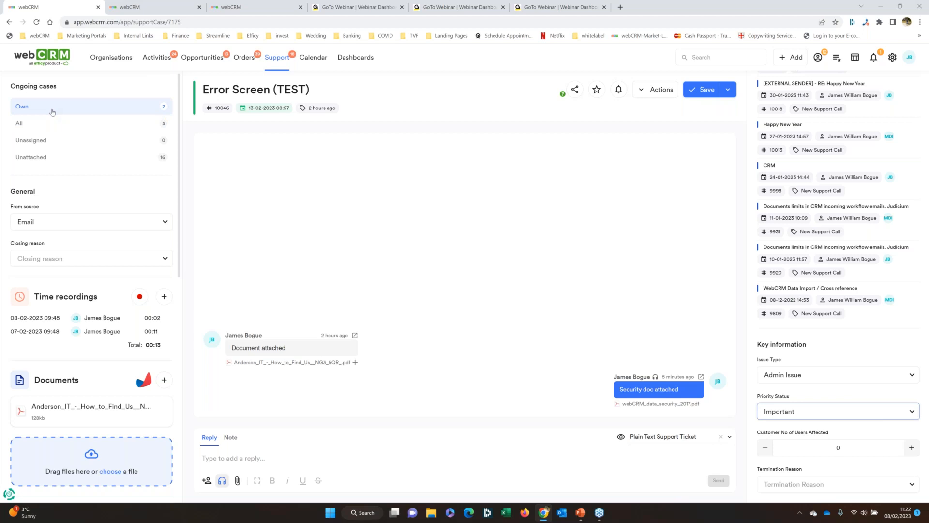
left_click(59, 125)
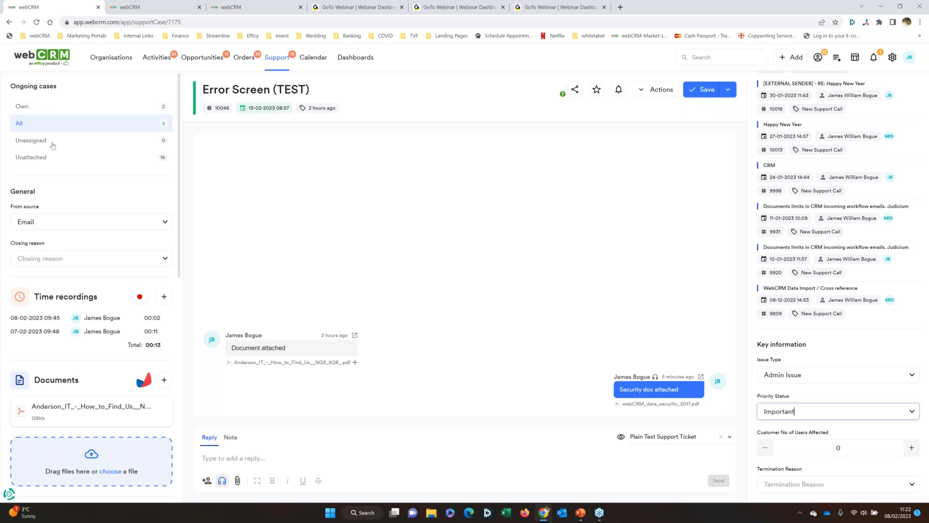
left_click(78, 160)
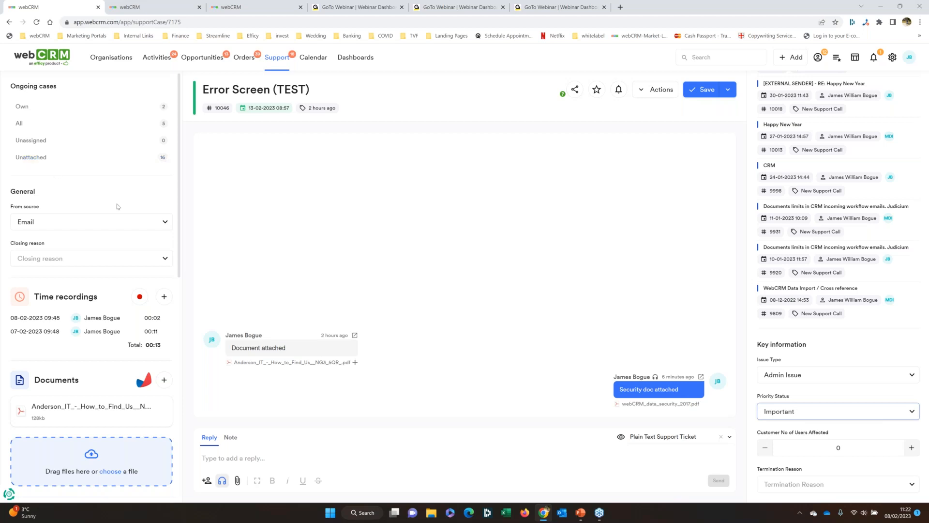
- Review the From source and Closing reason options in the case's General section without changing either field
scroll(165, 194, "down", 1)
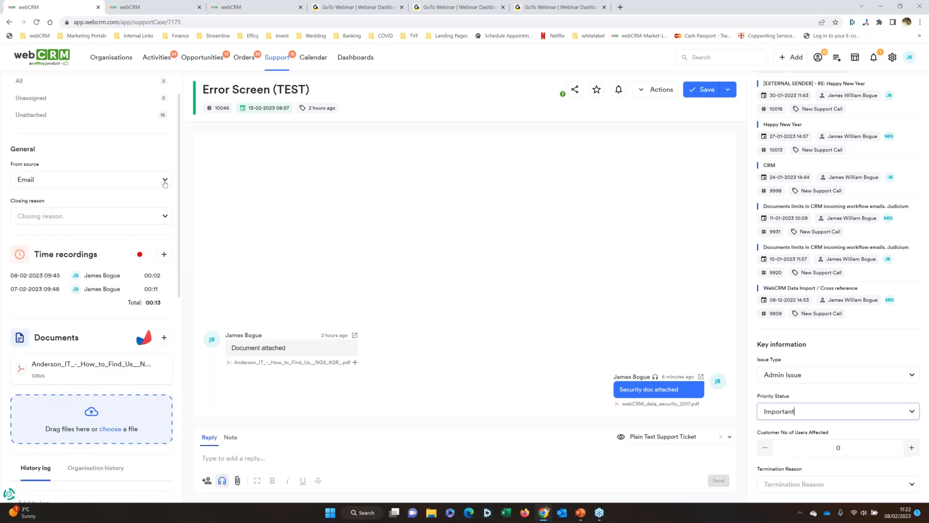
left_click(165, 182)
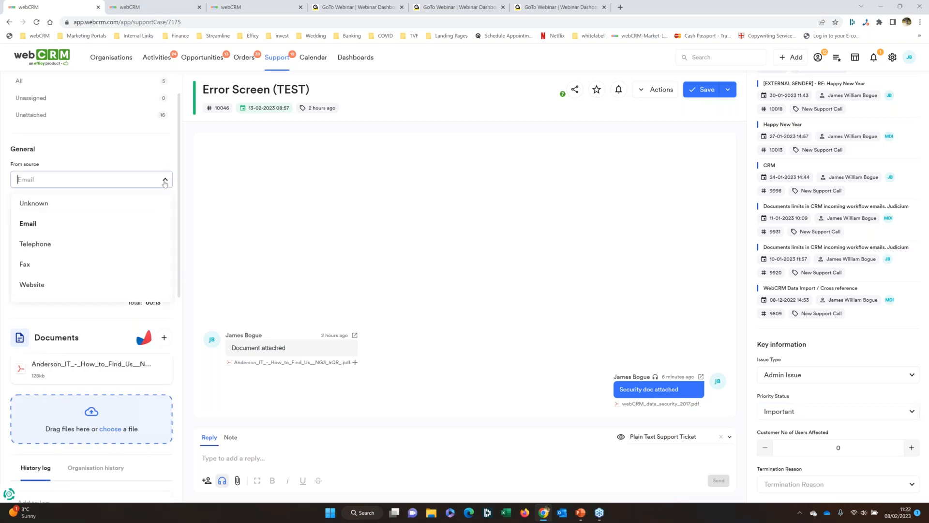
left_click(130, 159)
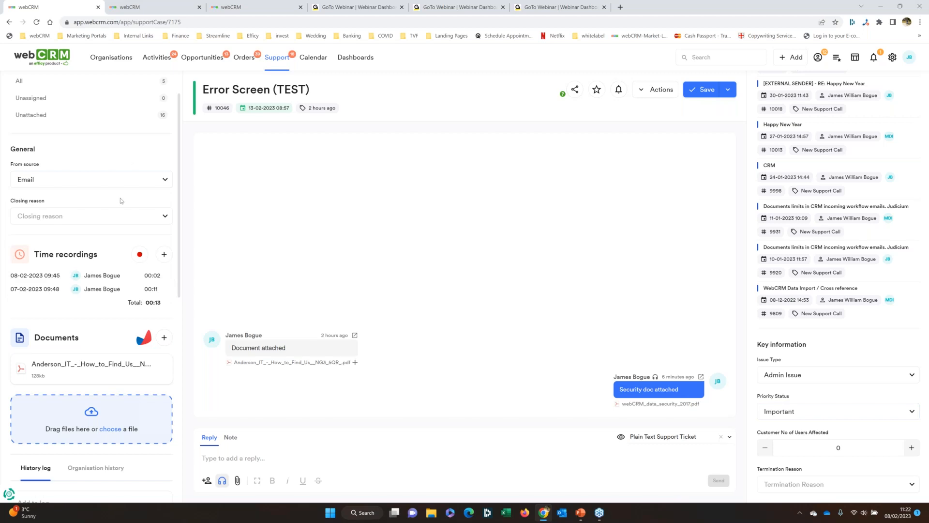
left_click(165, 218)
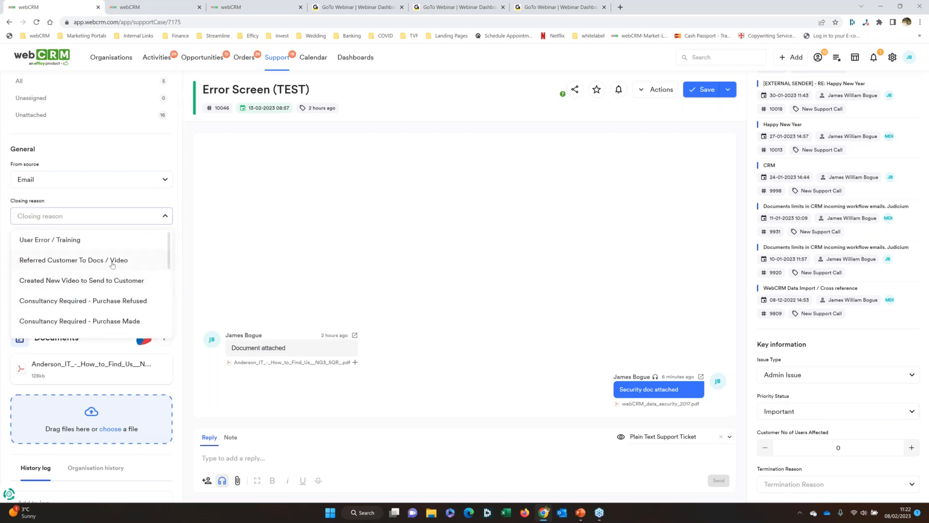
left_click_drag(169, 250, 169, 323)
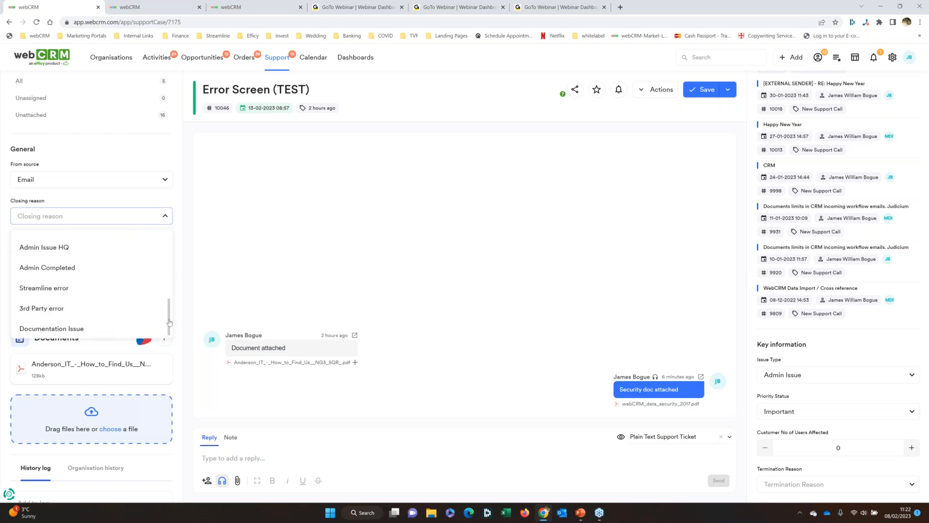
left_click(134, 153)
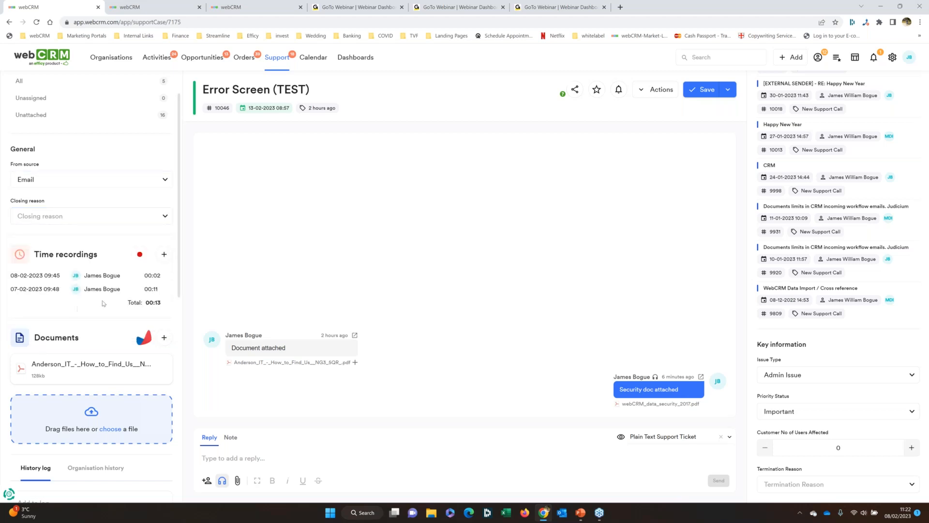
- Start a live time recording on the case and add a manual time entry with 00:10 spent
left_click(139, 257)
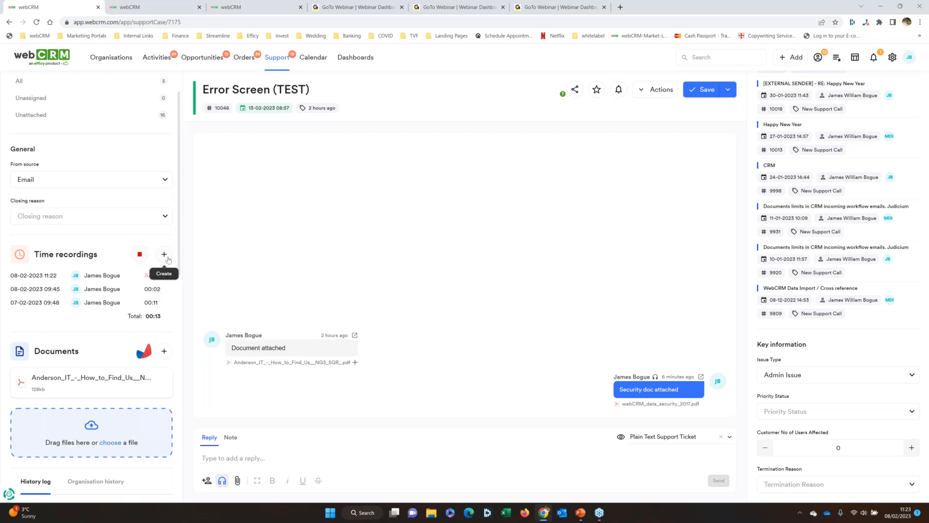
left_click(165, 254)
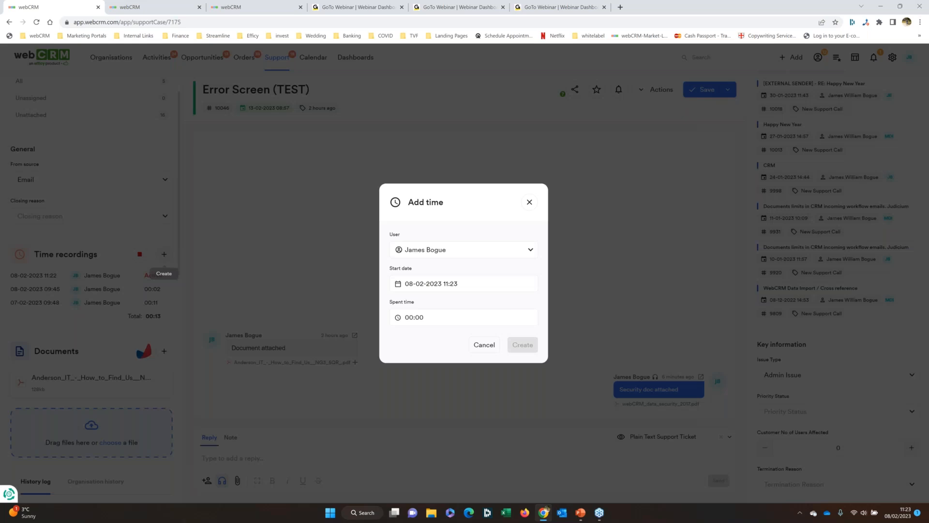
left_click(426, 317)
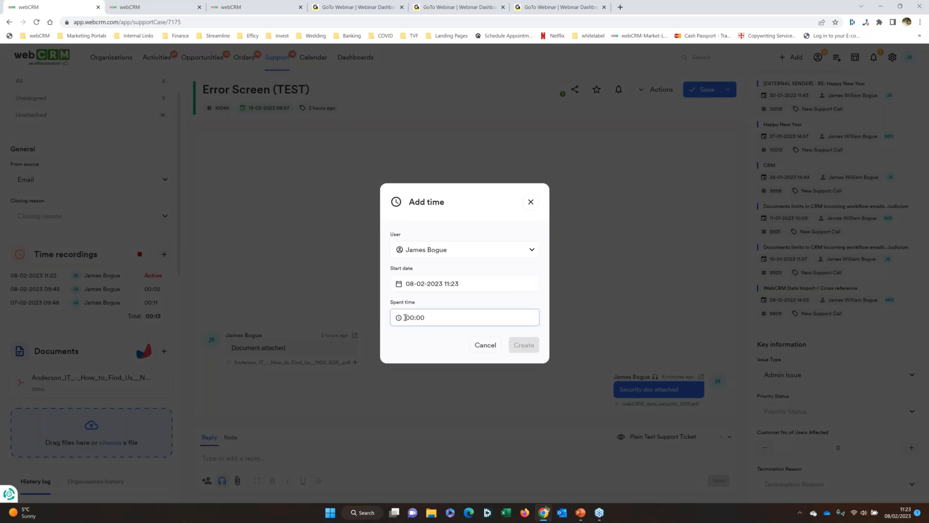
left_click(421, 317)
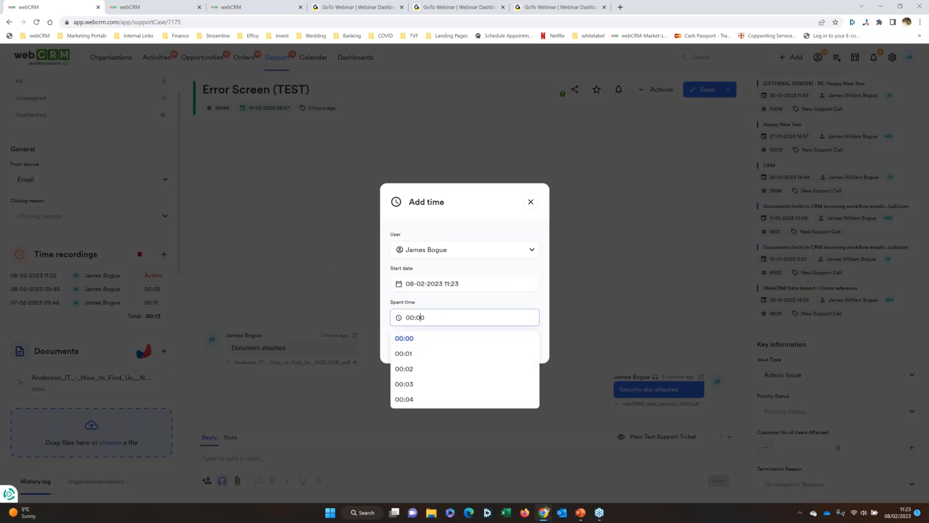
scroll(420, 368, "down", 1)
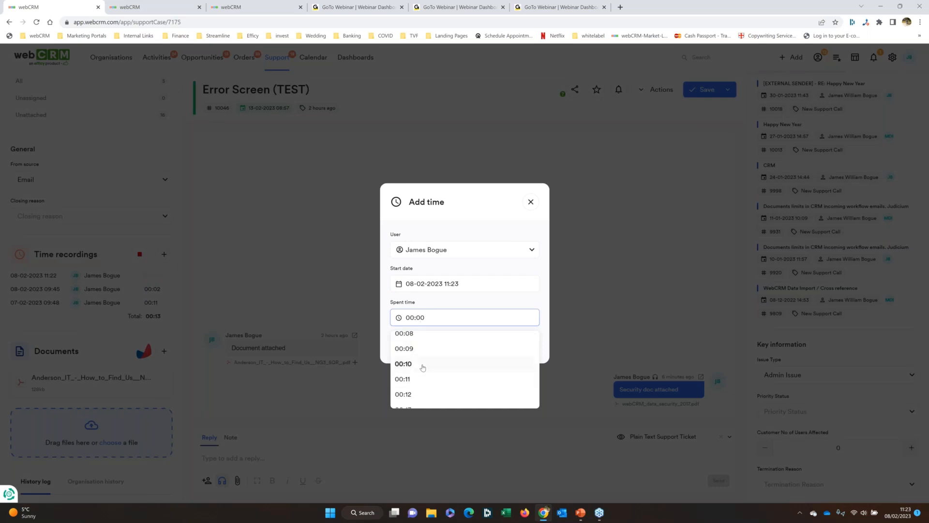
left_click(421, 364)
left_click(524, 345)
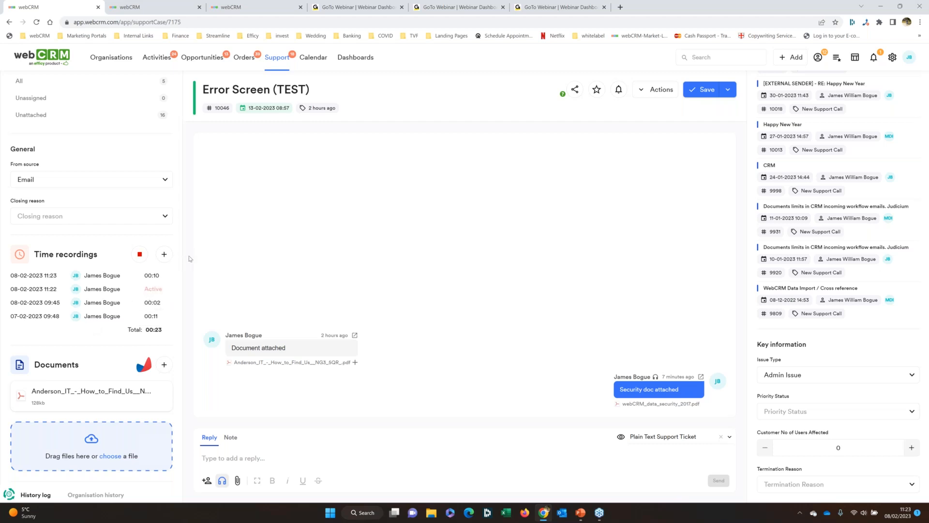
left_click(651, 92)
left_click(497, 101)
- Add the note "May have an issue here" to the case's history log, mentioning the colleague responsible for the case
scroll(91, 326, "down", 3)
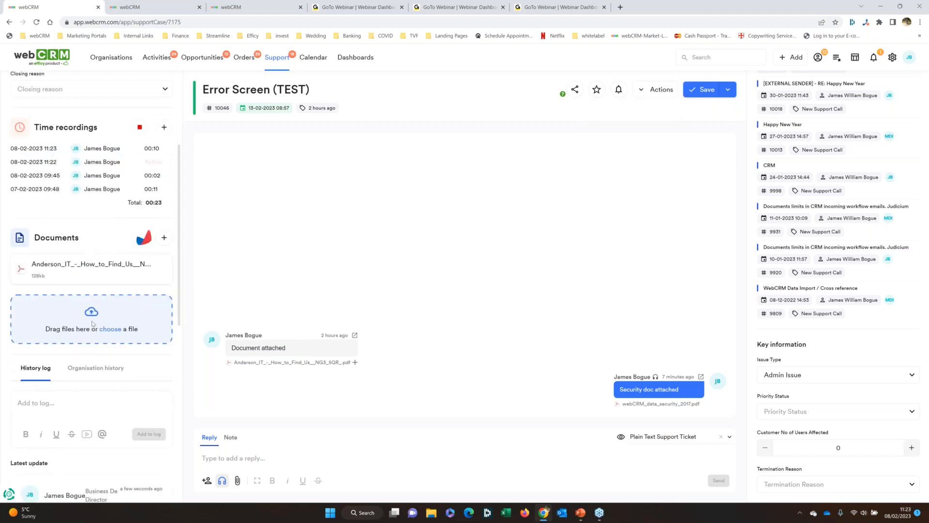
scroll(69, 382, "down", 1)
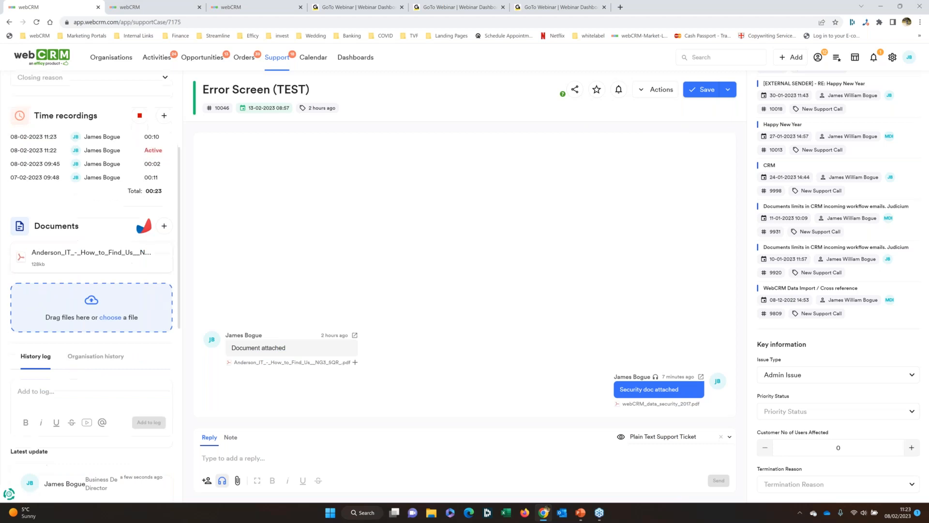
left_click(40, 360)
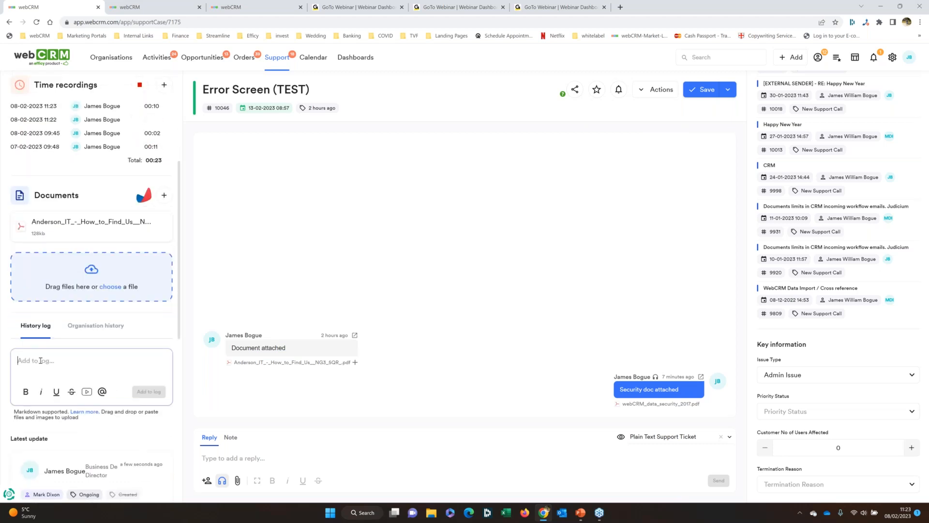
type("Ma")
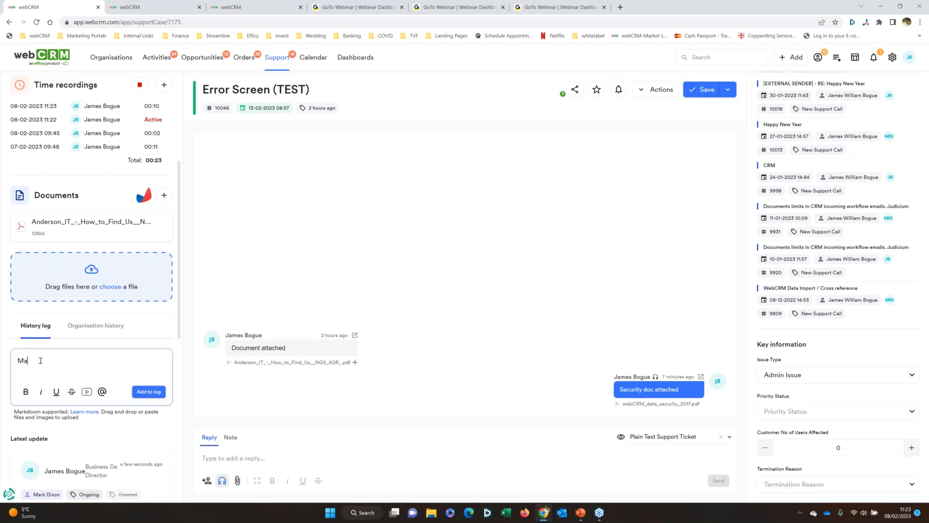
type("y have an issue here @")
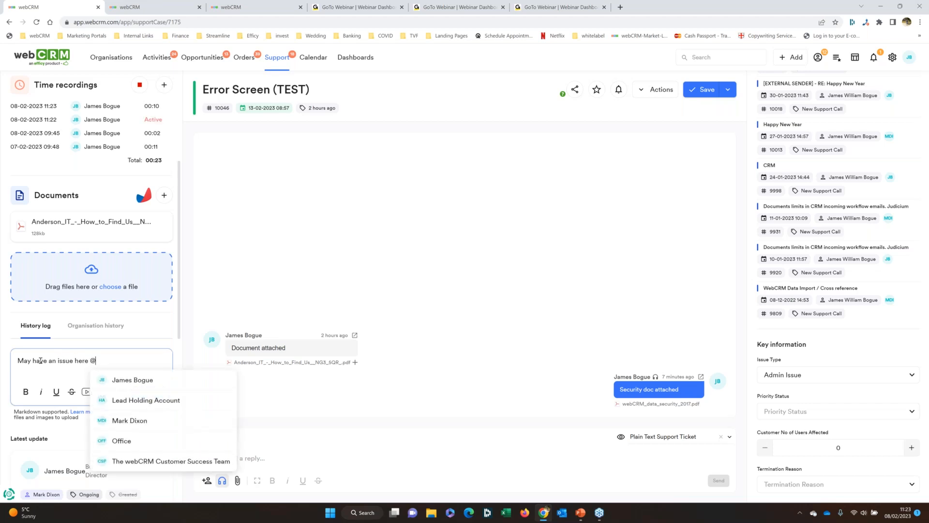
left_click(123, 419)
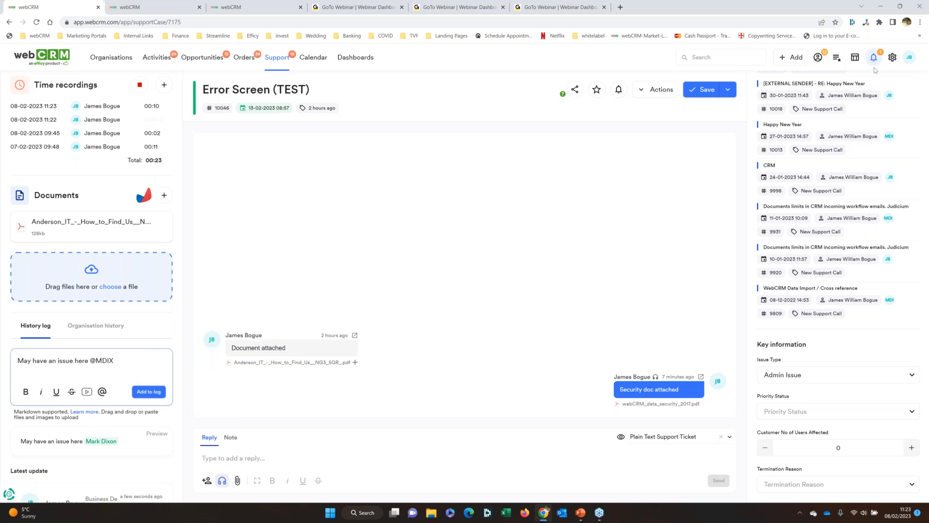
left_click(149, 391)
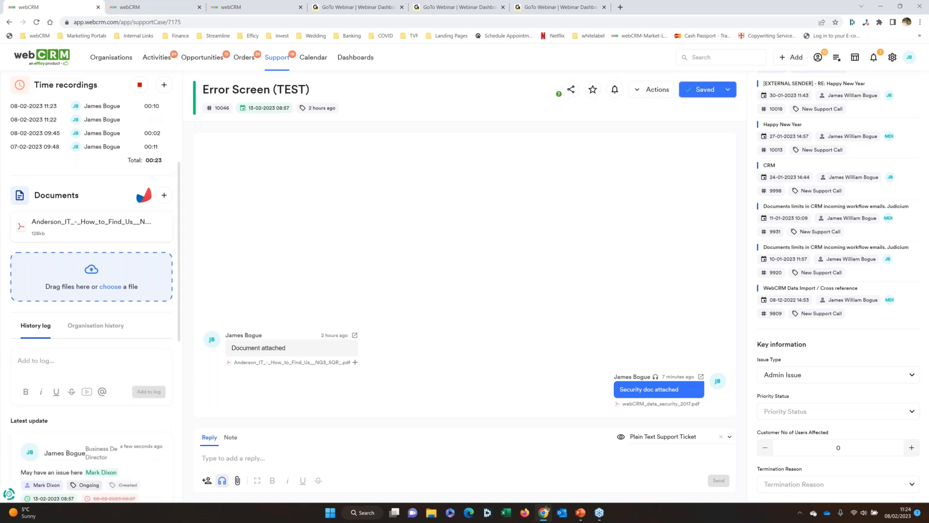
- Examine the recent updates in the case's Organisation history
left_click(95, 325)
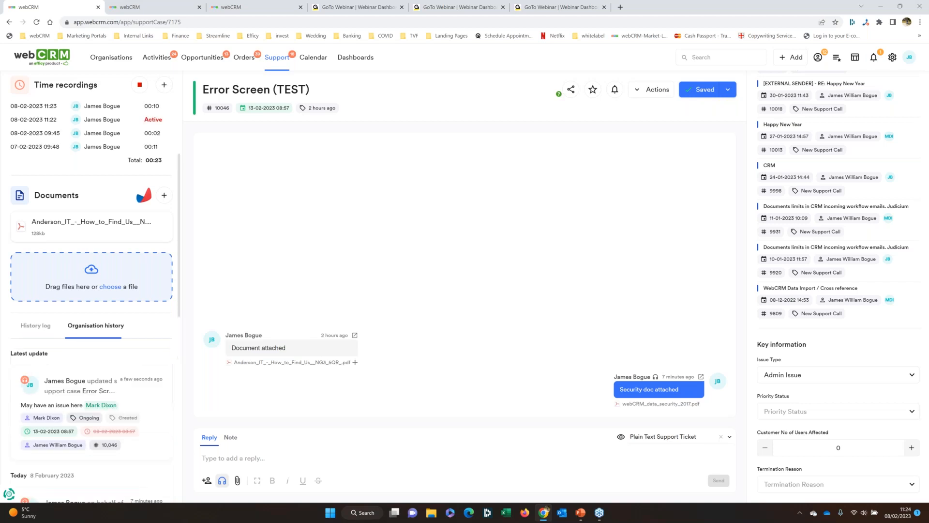
scroll(137, 361, "down", 3)
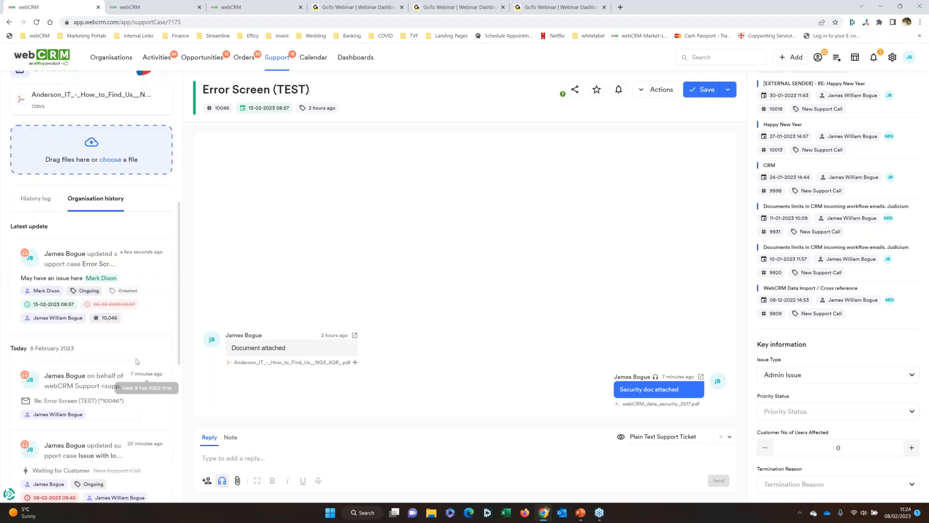
- Compare the updates in the case's Organisation history with the entries in its History log
scroll(143, 356, "down", 7)
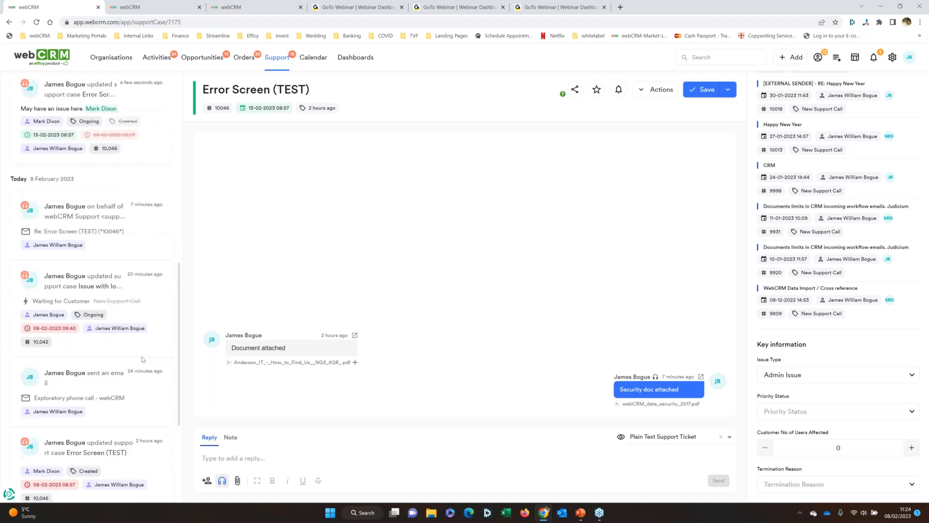
scroll(143, 358, "up", 10)
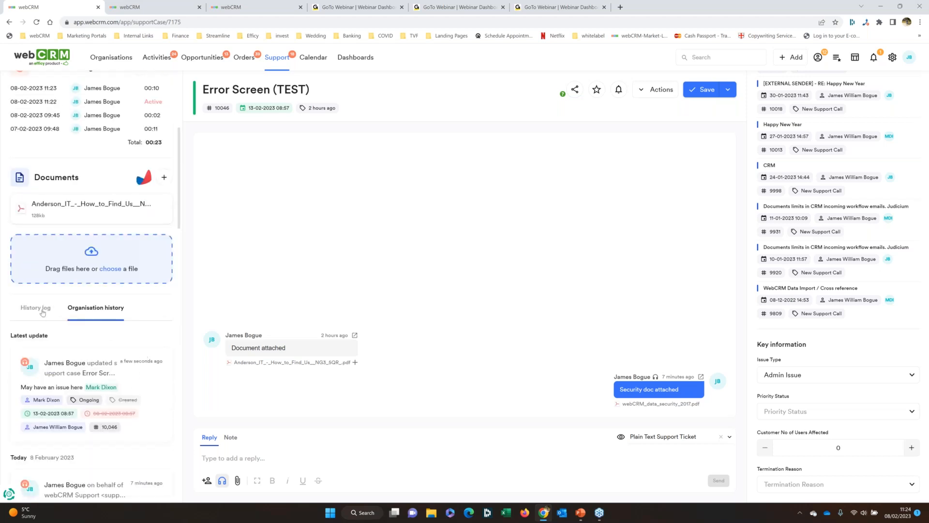
left_click(42, 313)
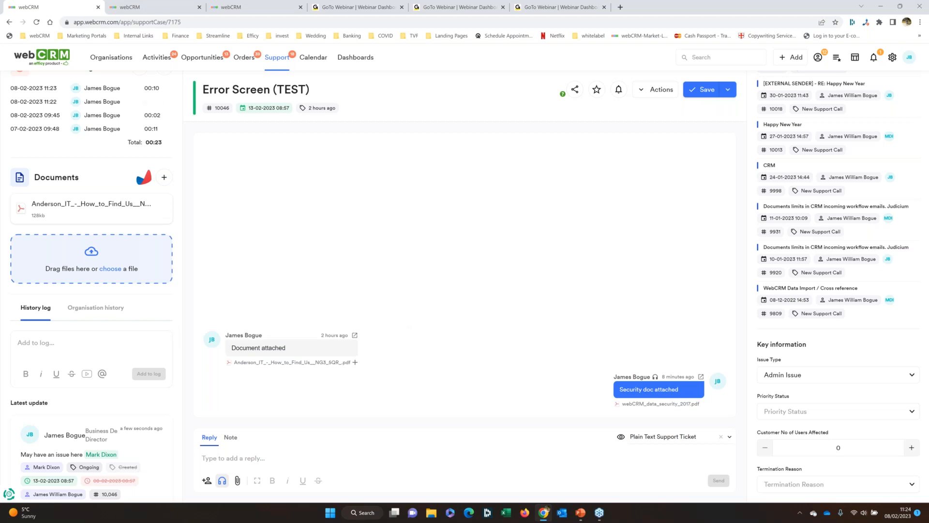
scroll(92, 290, "down", 8)
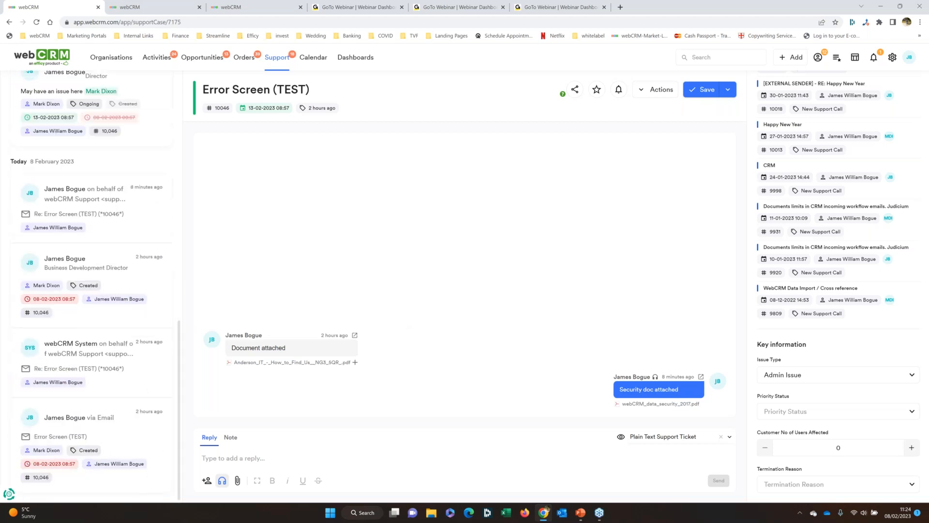
scroll(115, 336, "up", 1)
scroll(116, 335, "up", 10)
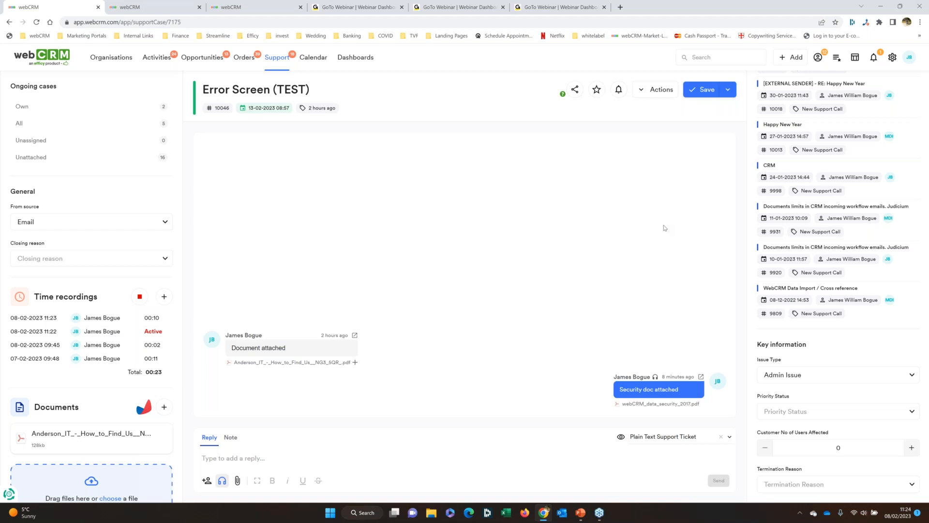
- Stop the live time recording on the Error Screen (TEST) case and return to the Support cases board
scroll(813, 155, "up", 5)
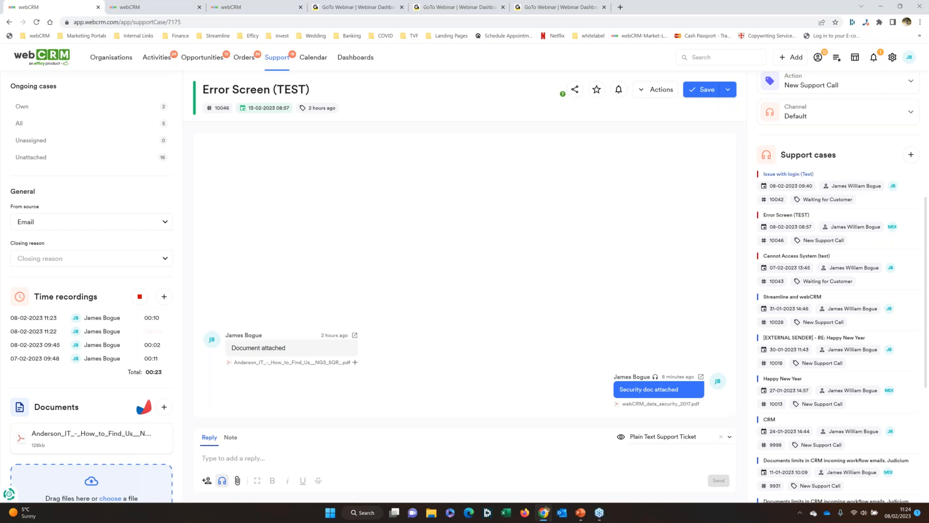
scroll(799, 218, "up", 4)
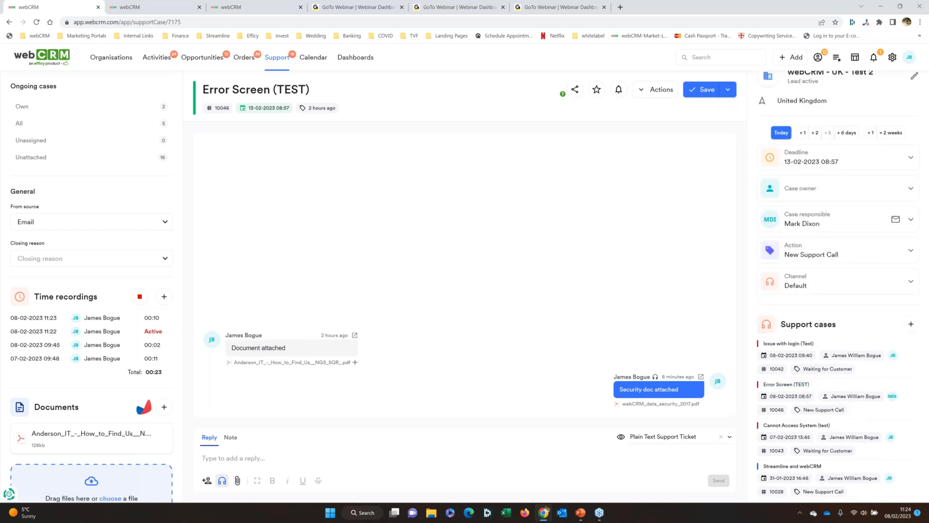
scroll(907, 161, "up", 2)
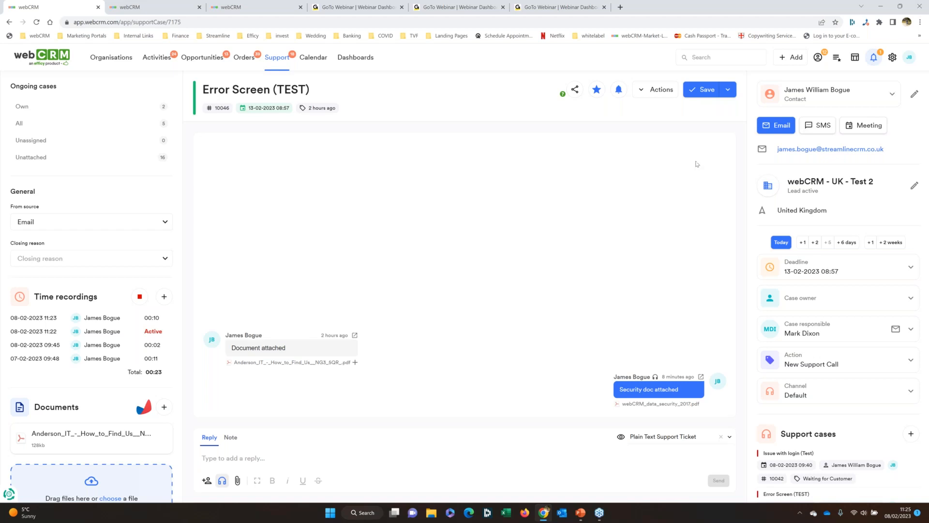
mouse_move(563, 98)
left_click(139, 296)
left_click(285, 61)
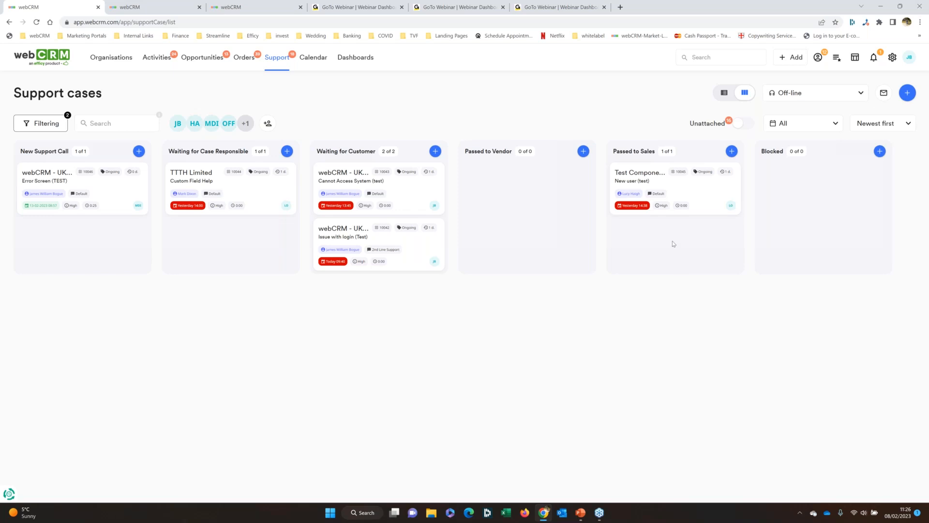
- Open the Support integration settings in the Configurations page that is already open in another browser tab
mouse_move(681, 197)
left_click(267, 13)
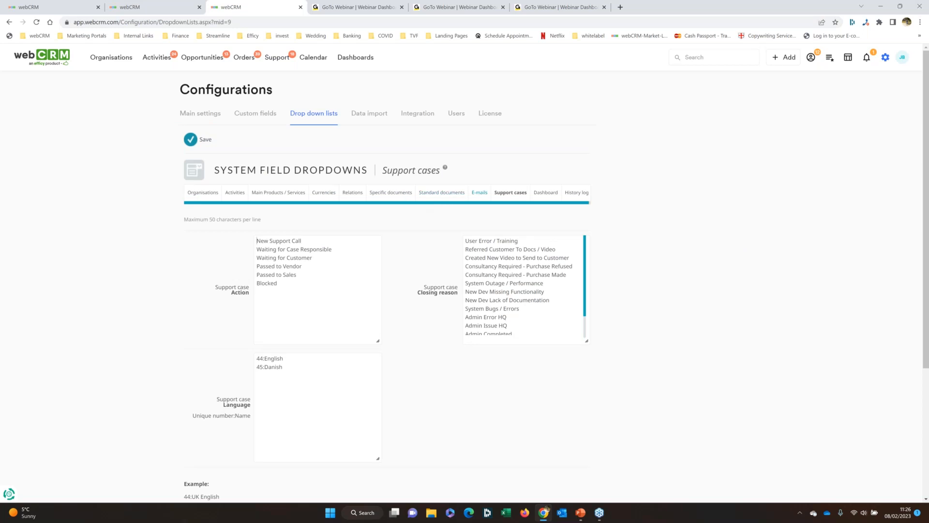
left_click(417, 113)
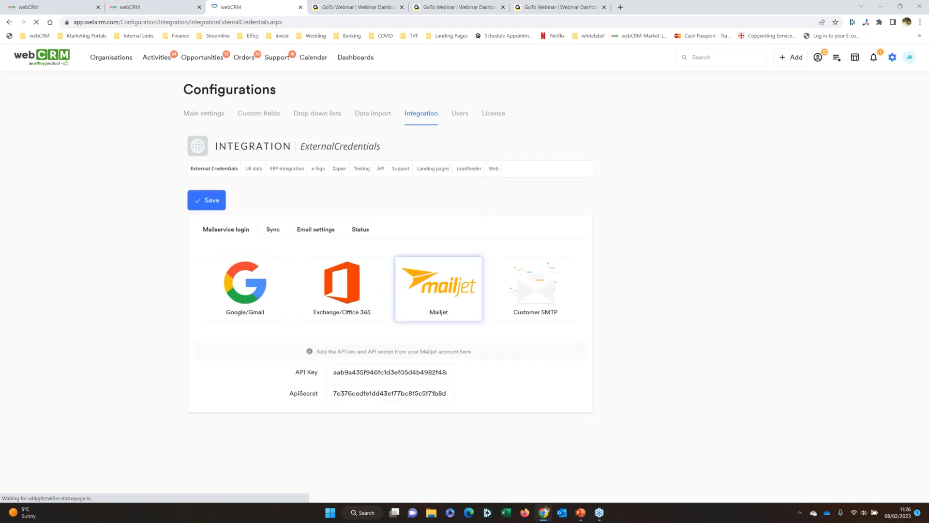
left_click(401, 170)
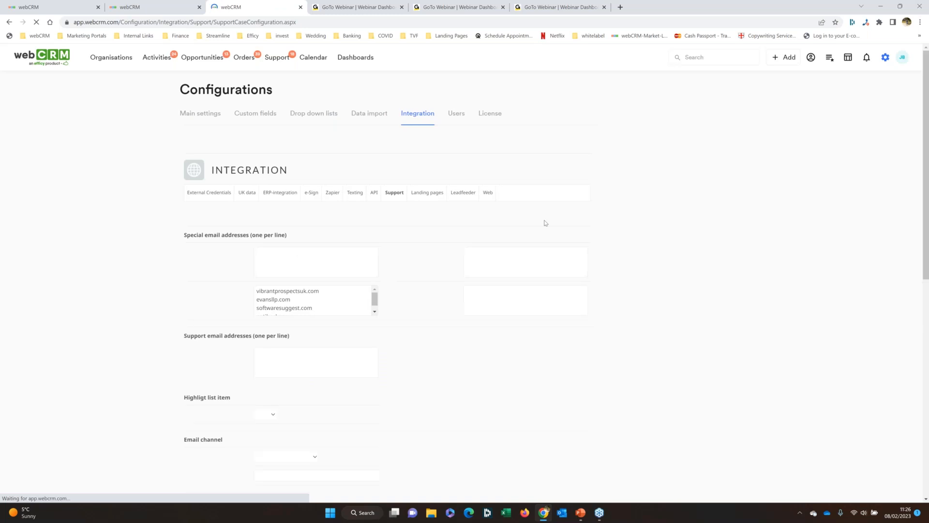
- Set the Highlight list item option to Yes in the support integration settings
scroll(415, 247, "down", 3)
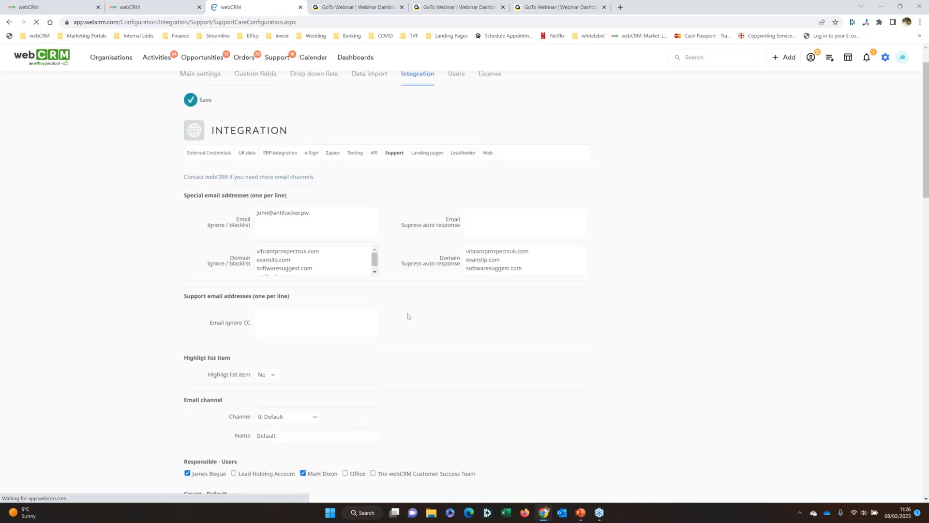
scroll(327, 217, "up", 2)
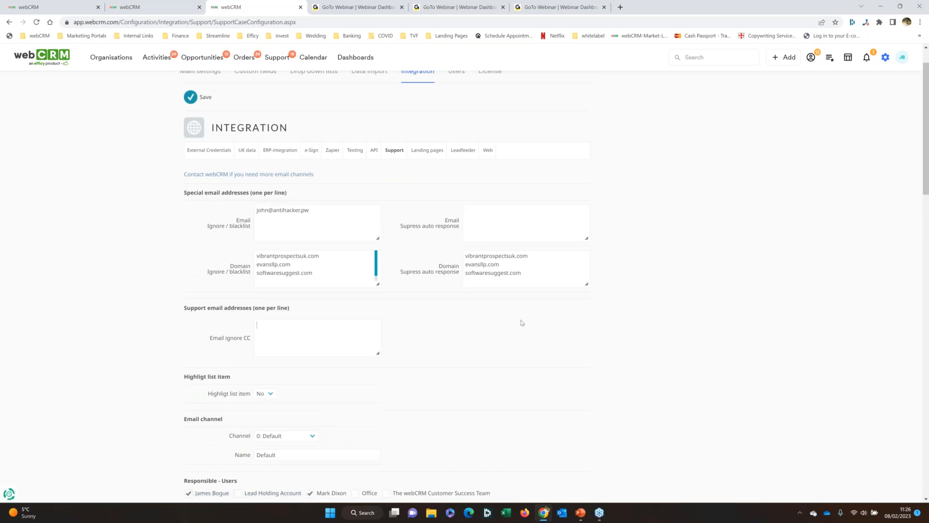
scroll(522, 323, "down", 4)
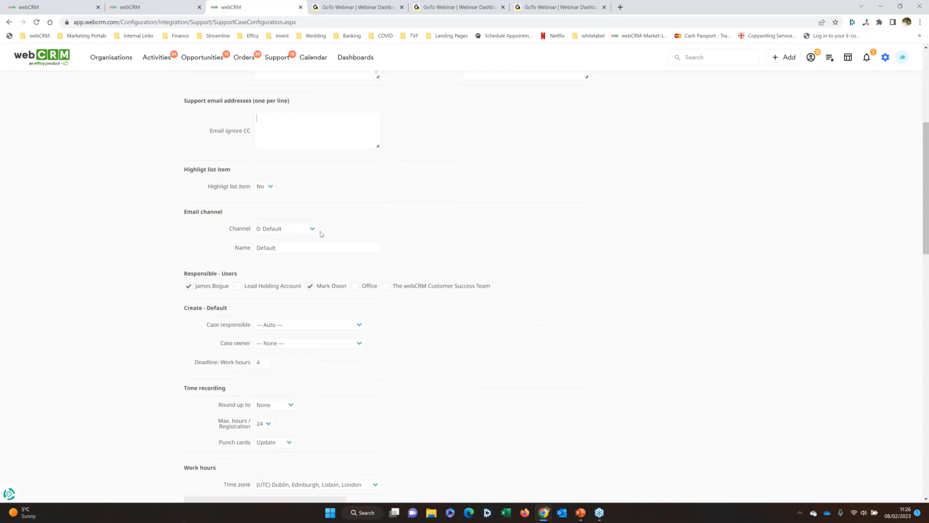
left_click(267, 182)
left_click(264, 198)
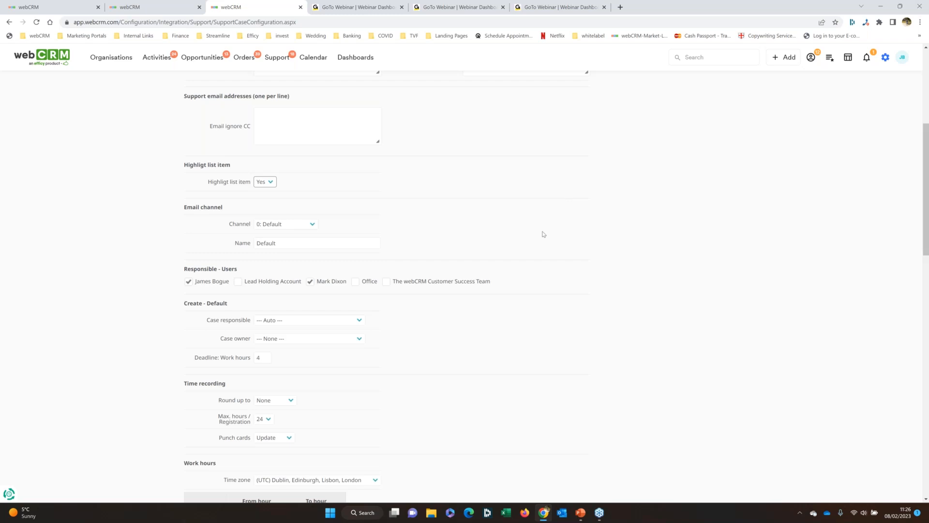
- Check the email channel options, work hours and email case settings, and save the support configuration
left_click(317, 224)
left_click(414, 224)
scroll(376, 331, "down", 13)
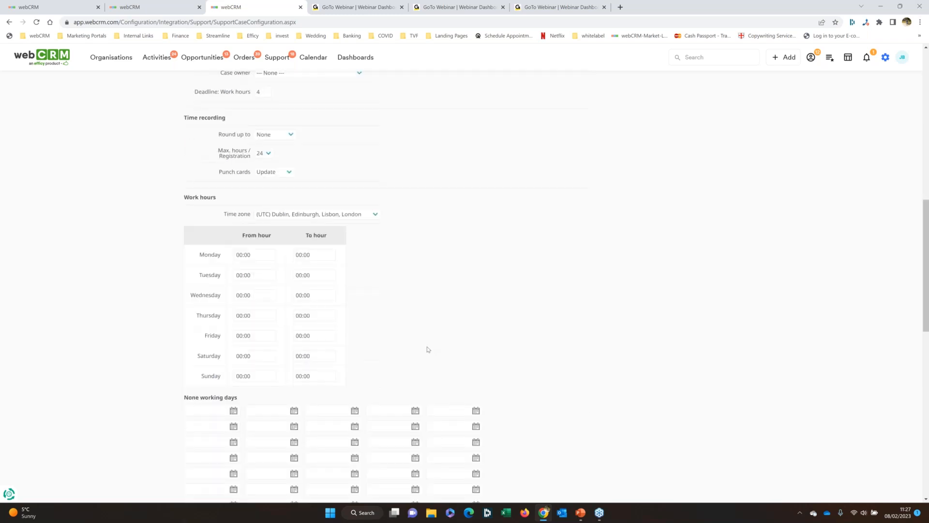
scroll(525, 374, "down", 4)
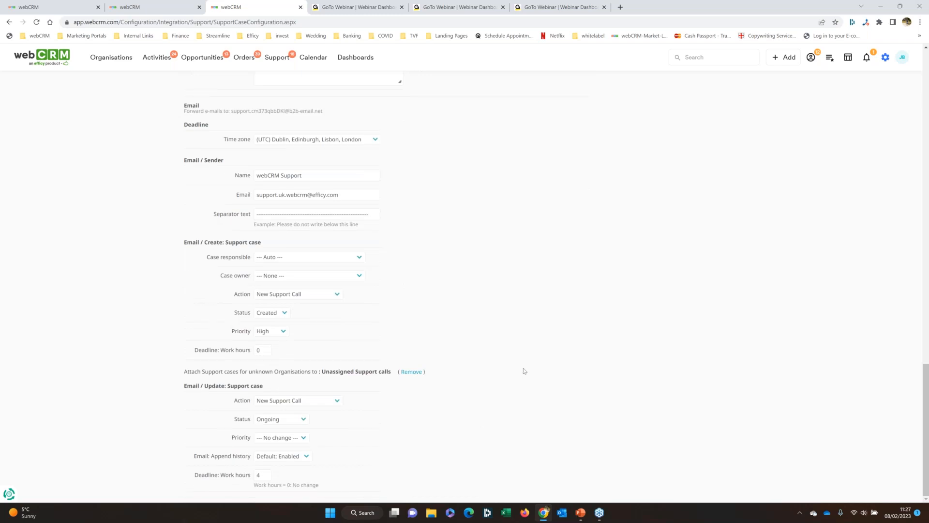
scroll(524, 372, "up", 15)
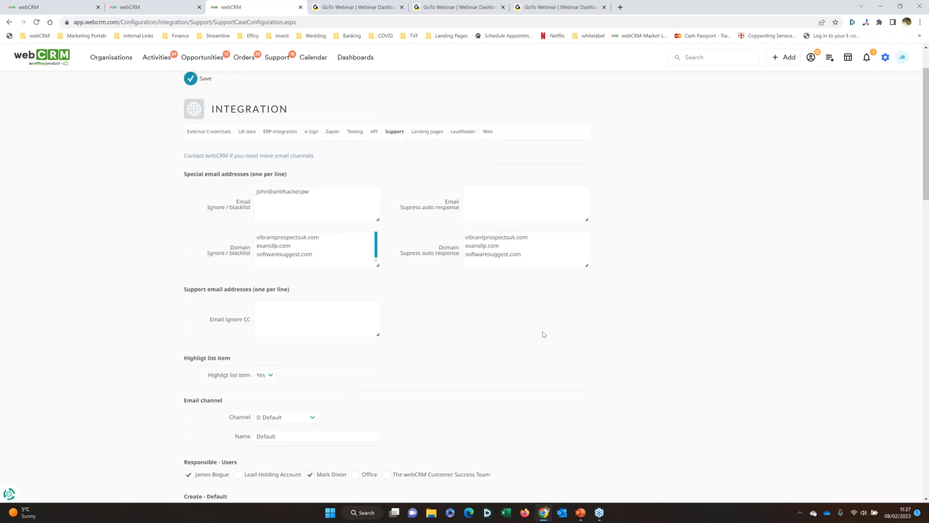
scroll(544, 334, "up", 2)
left_click(191, 141)
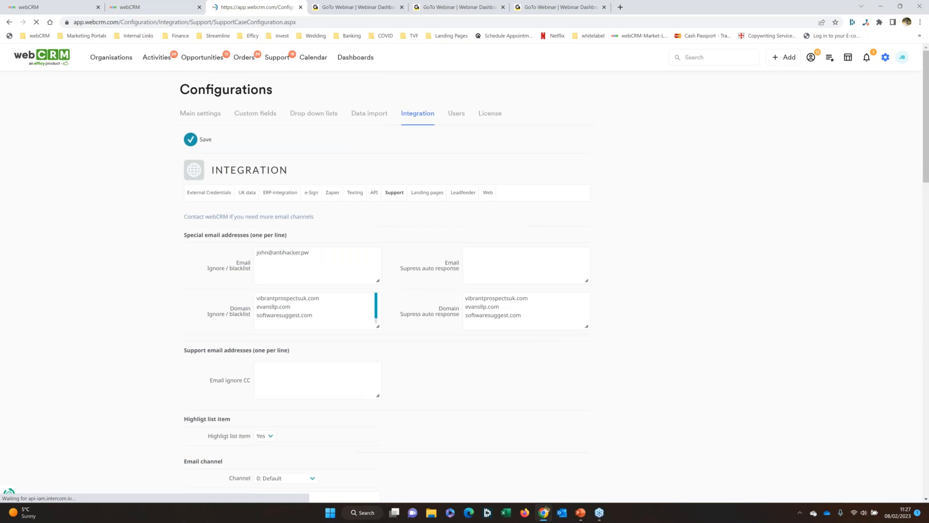
- Return to the Support cases board and open the TTTH Limited organisation from its Custom Field Help case
left_click(66, 8)
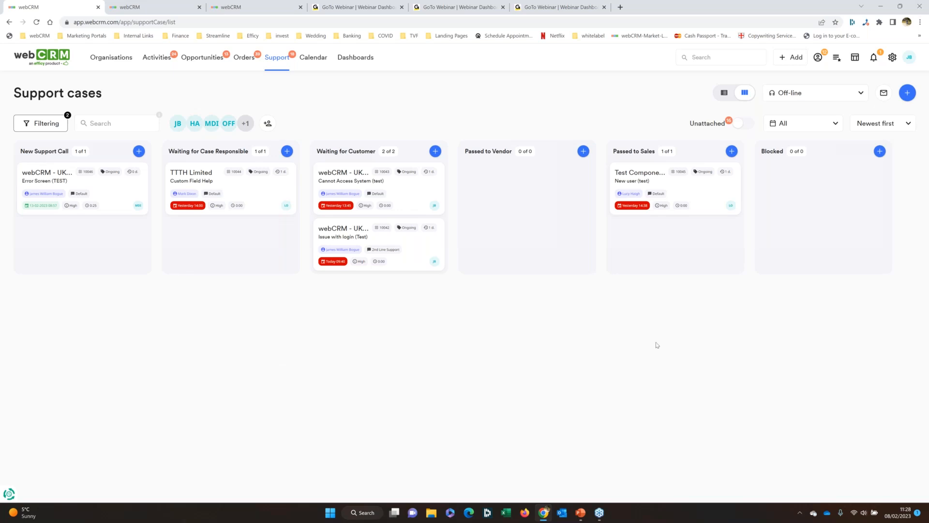
left_click(889, 274)
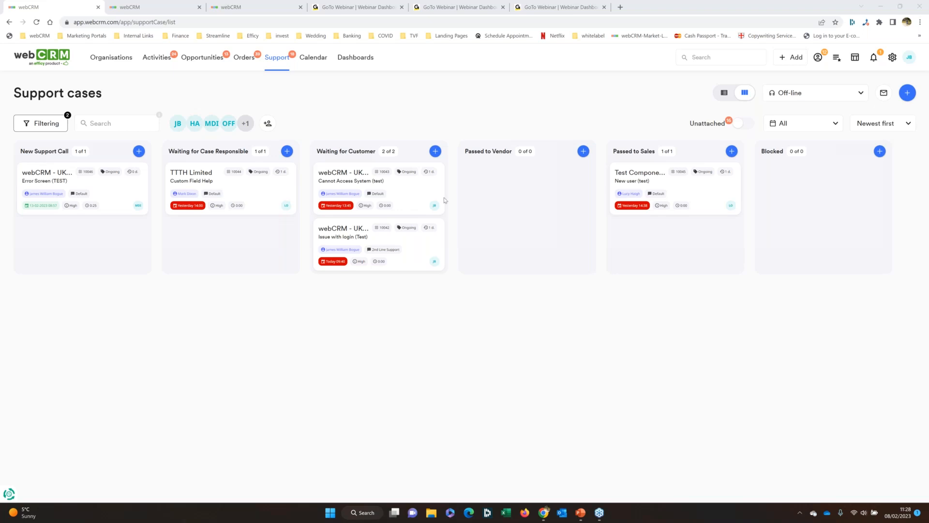
mouse_move(191, 188)
left_click(191, 172)
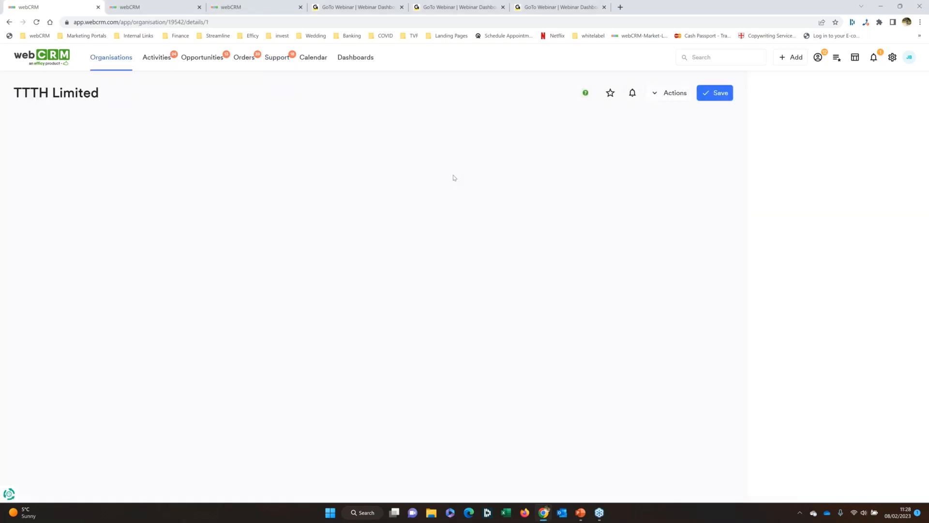